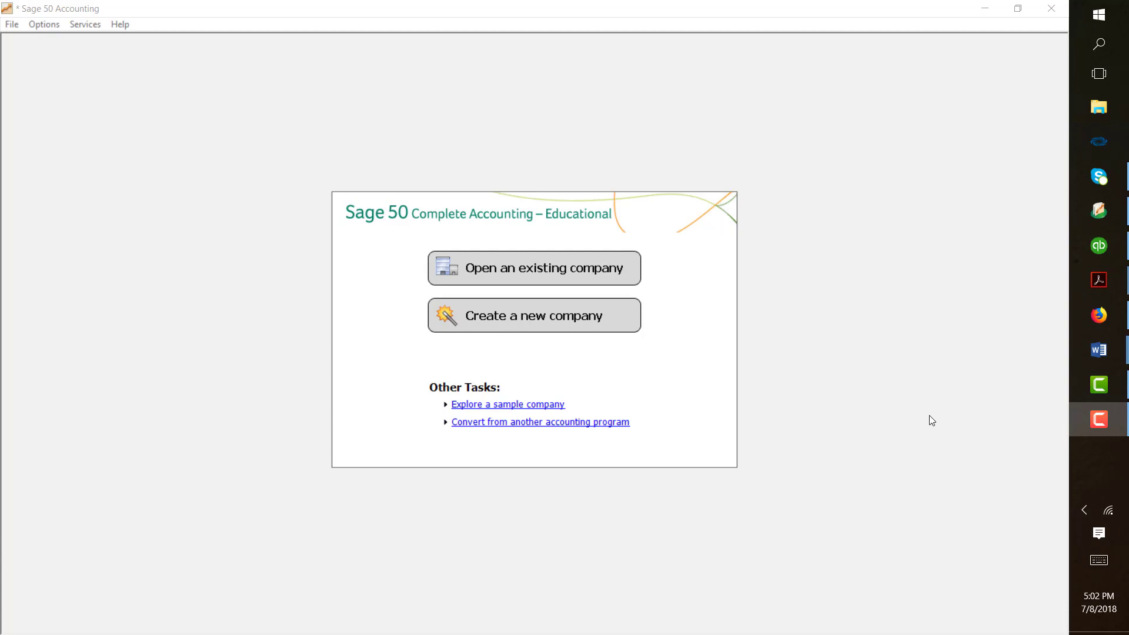
- Start a new company named 'Your Name Drug Store' and enter its street address, city, state and zip
left_click(545, 317)
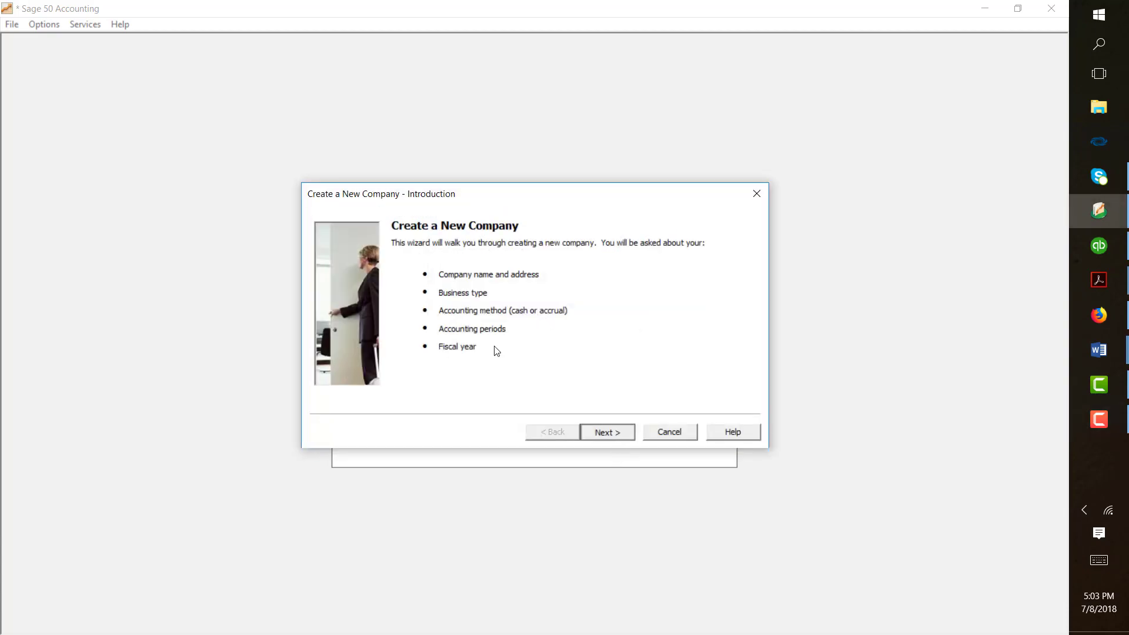
left_click(612, 434)
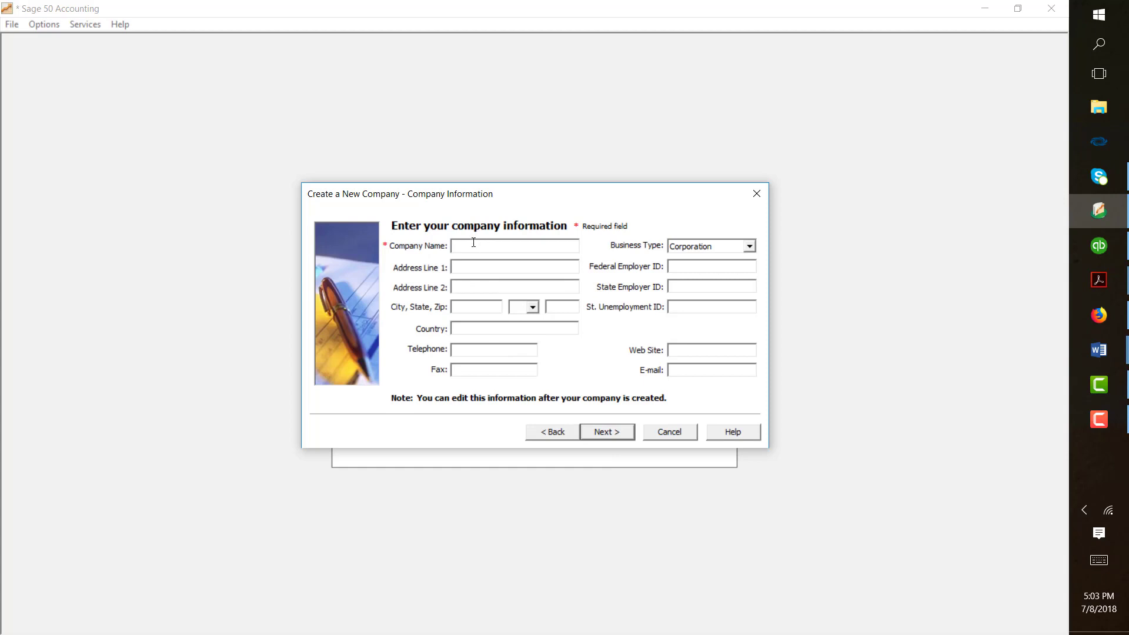
type("Your Name Drug Store")
left_click(466, 270)
key("Tab")
key("Tab")
type("N. Las")
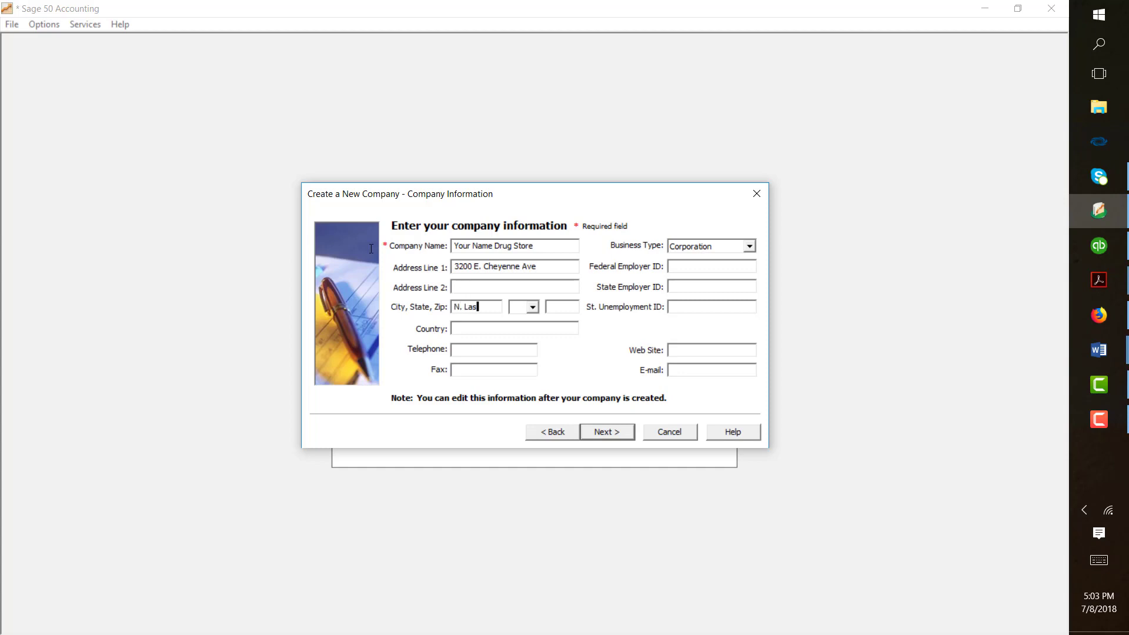
type(" Vegas")
key("Tab")
type("NV")
key("Tab")
type("89030")
- Set the business type to Sole Proprietorship and enter the federal, state employer and state unemployment IDs
left_click(749, 246)
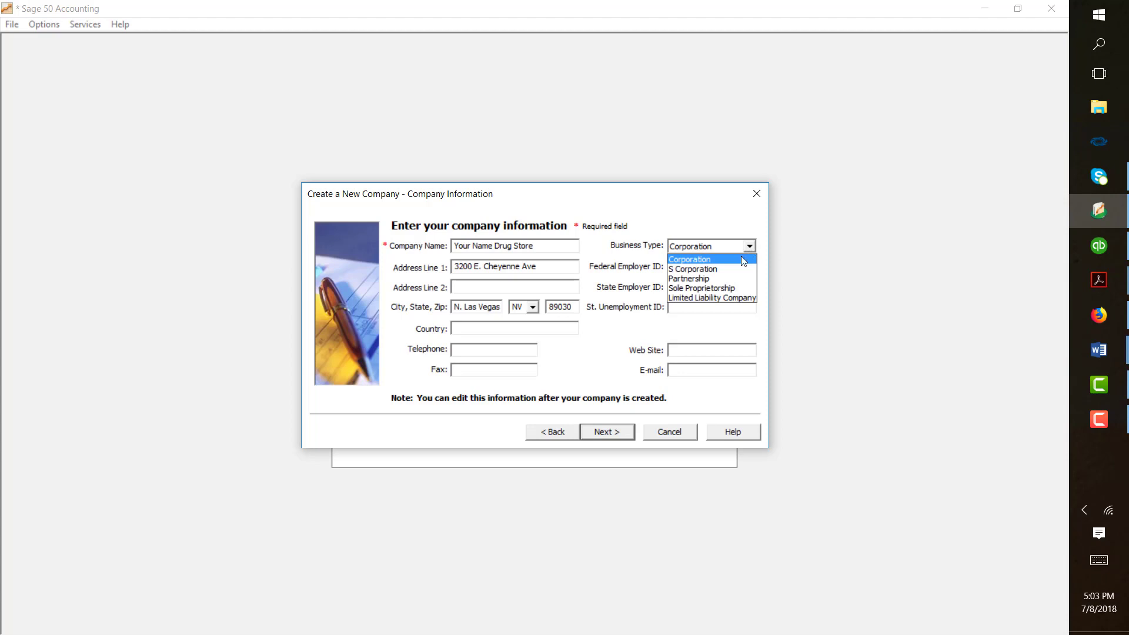
left_click(697, 288)
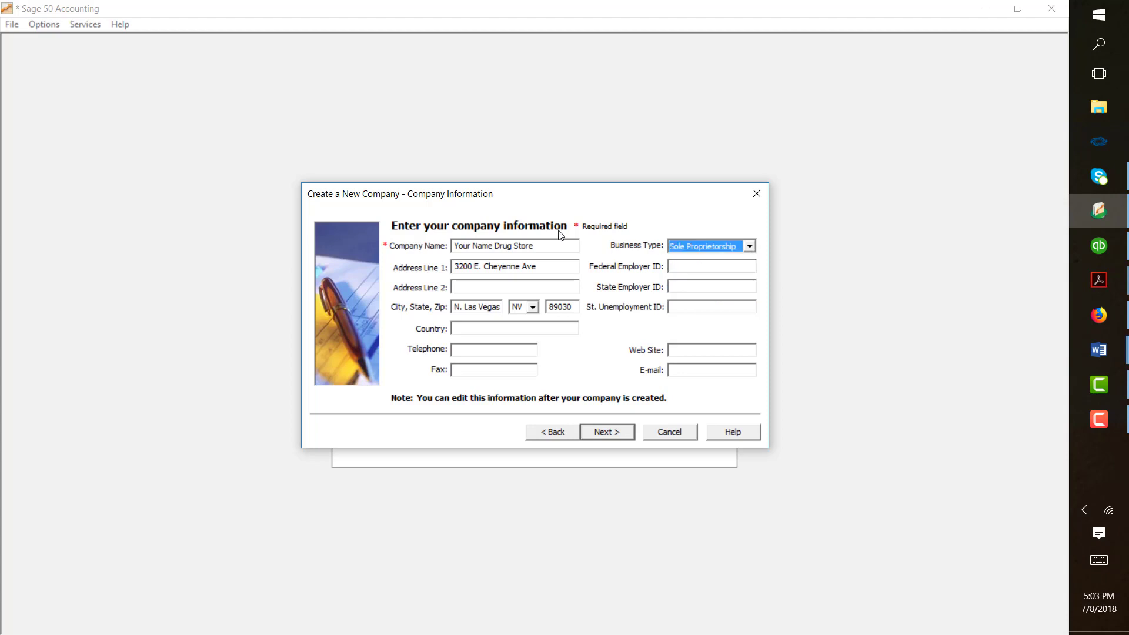
left_click(698, 267)
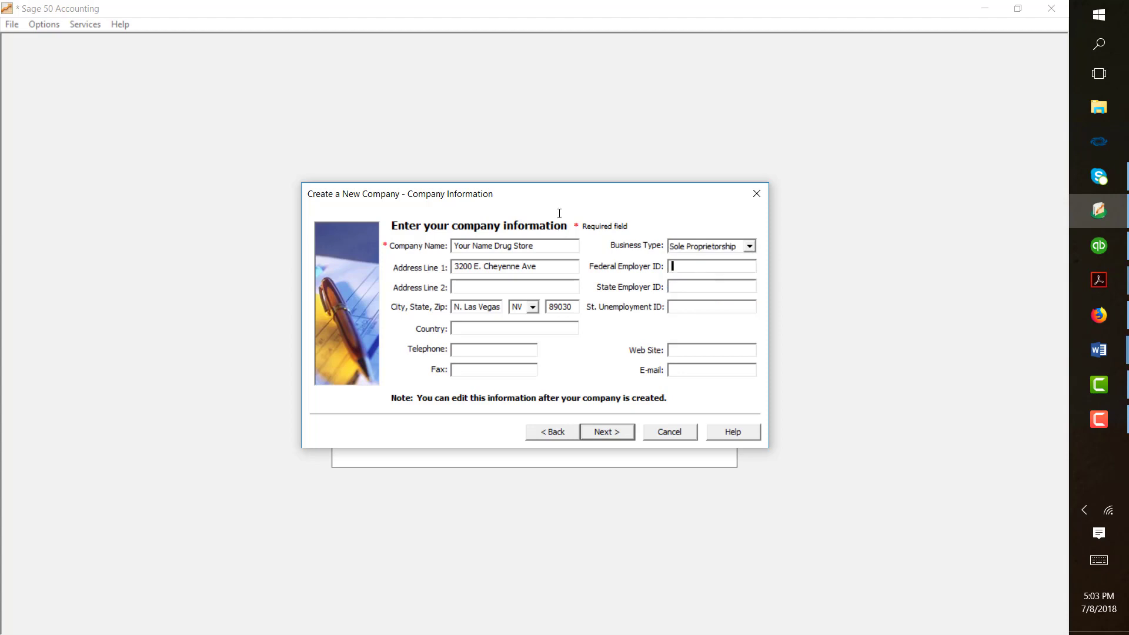
key("Tab")
type("081689.00")
left_click(715, 301)
type("110219.52")
left_click(606, 431)
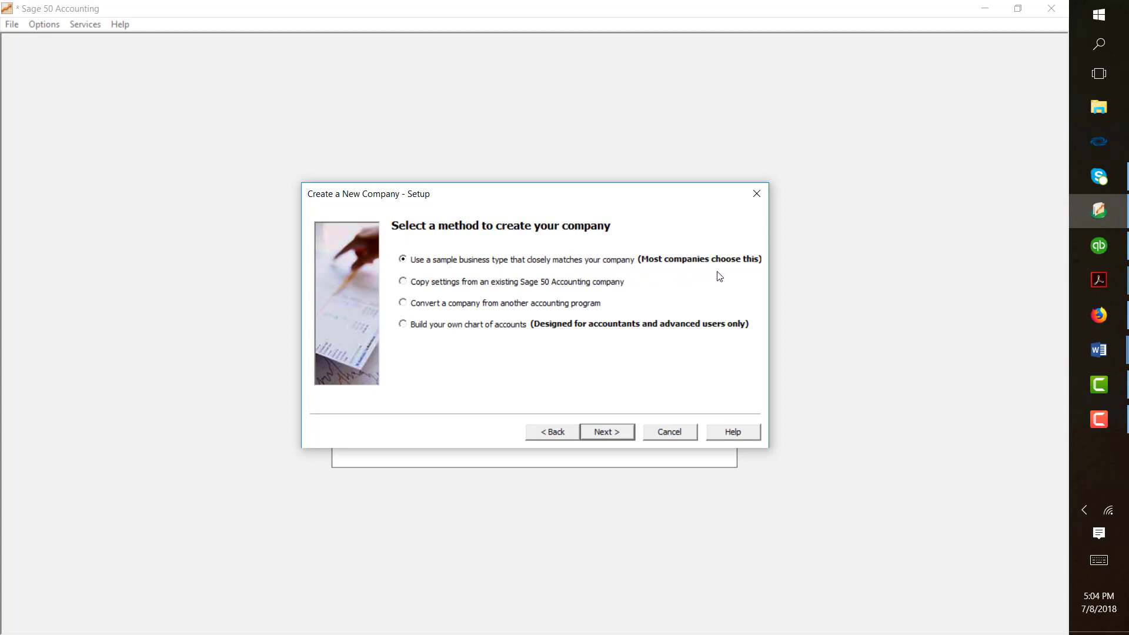
- Keep the sample business type option and pick Drug Store from the business type list
left_click(608, 433)
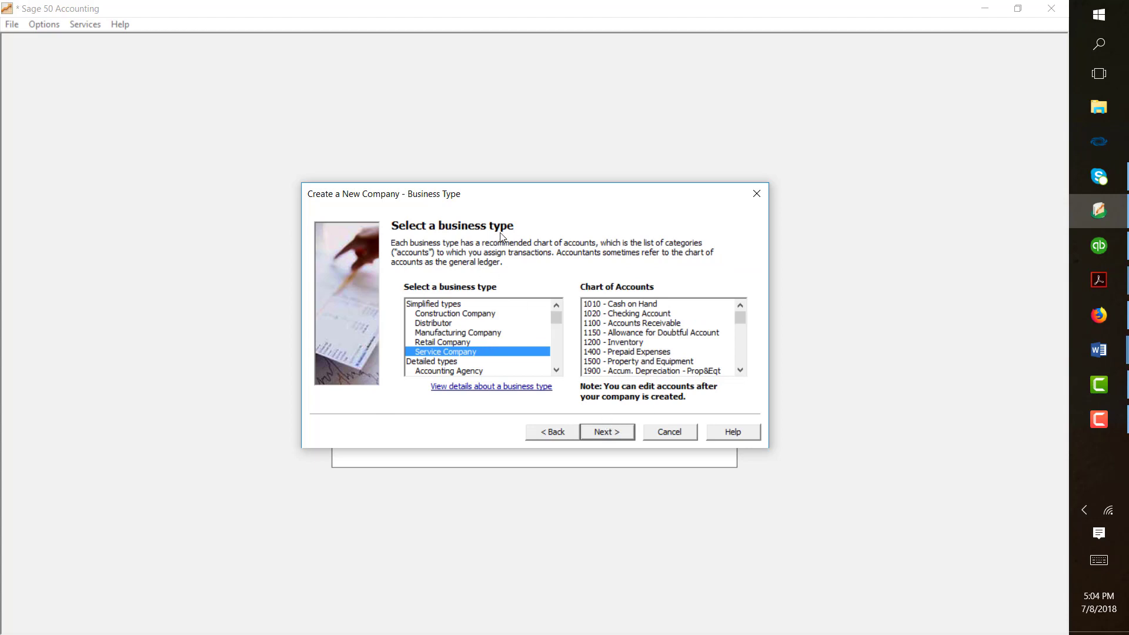
scroll(559, 372, "down", 3)
scroll(447, 298, "down", 3)
scroll(448, 302, "down", 3)
scroll(447, 301, "down", 3)
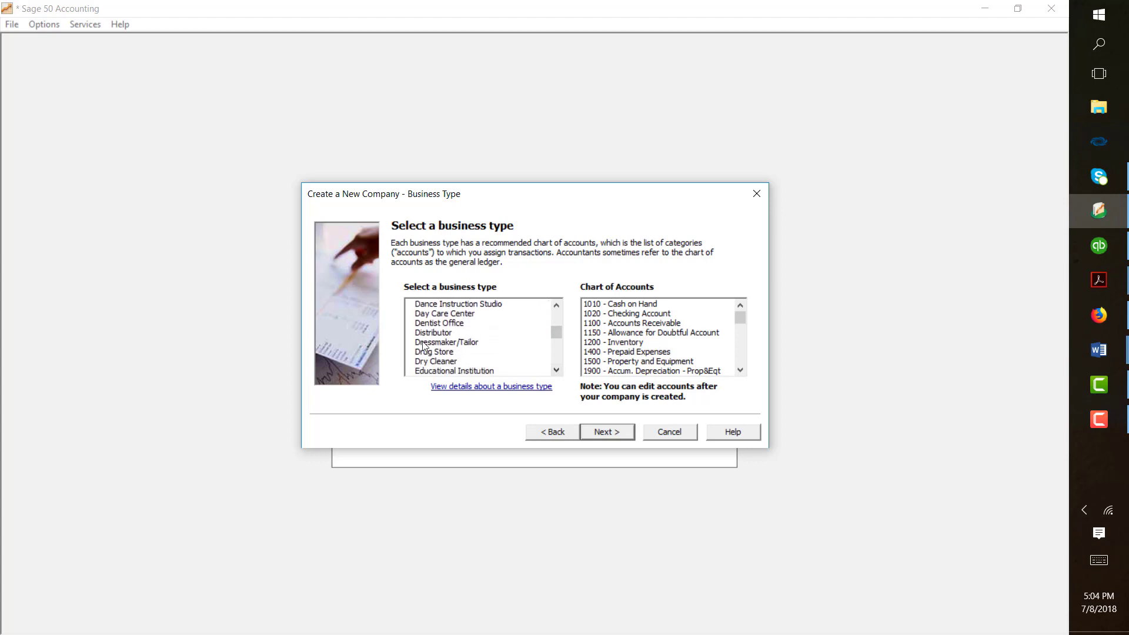
left_click(435, 351)
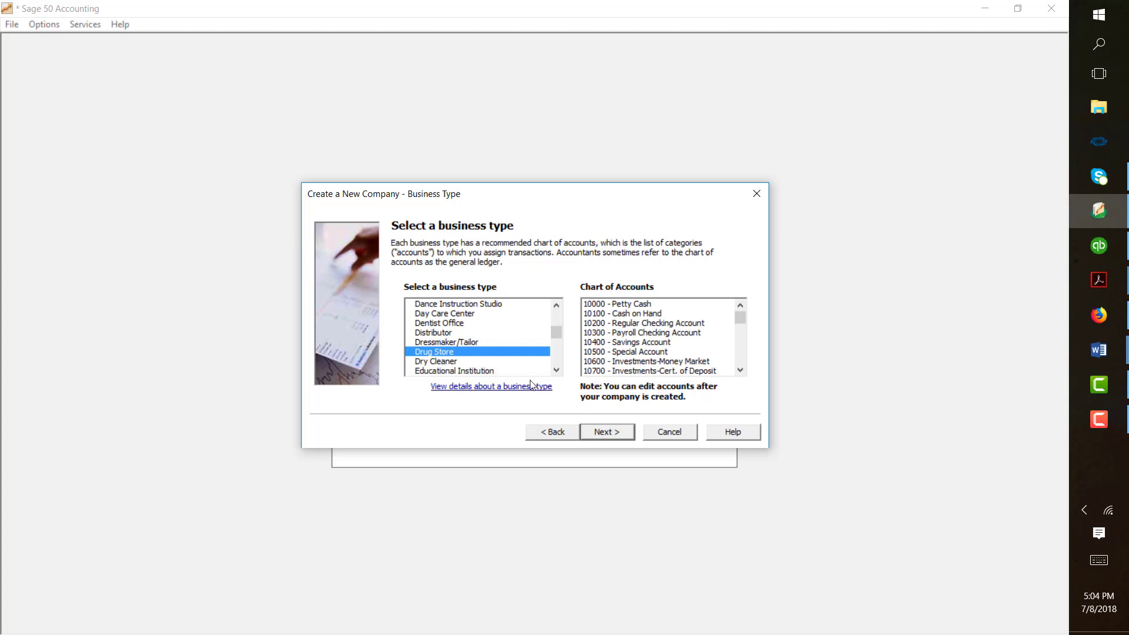
left_click(593, 435)
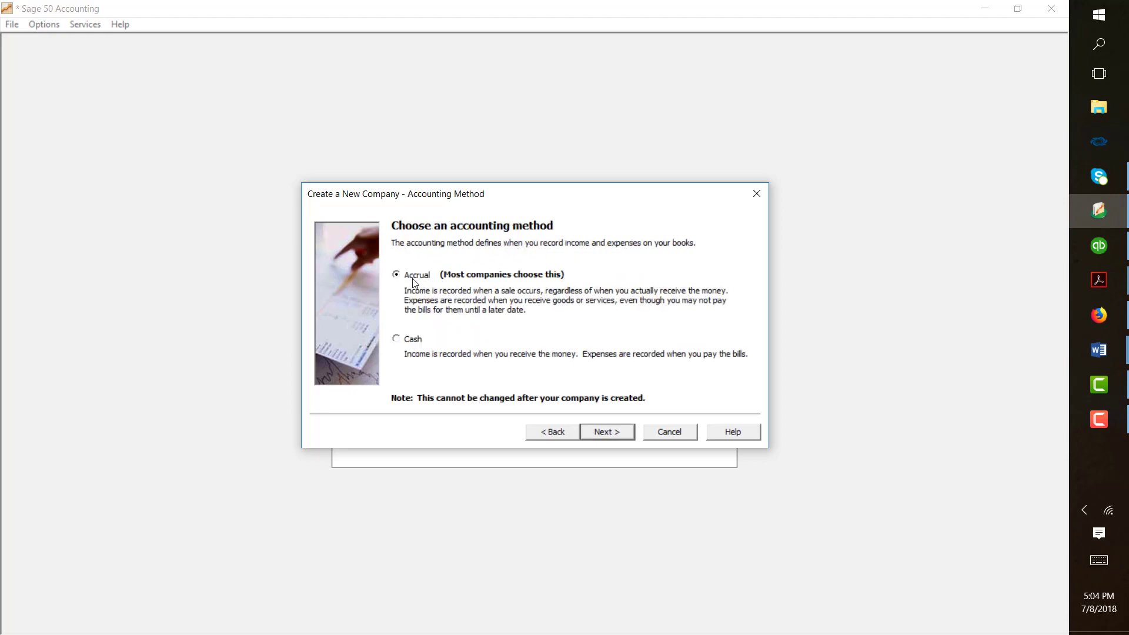
- Keep accrual, real-time posting and 12 monthly periods, start the fiscal year January 2017, and finish
left_click(619, 438)
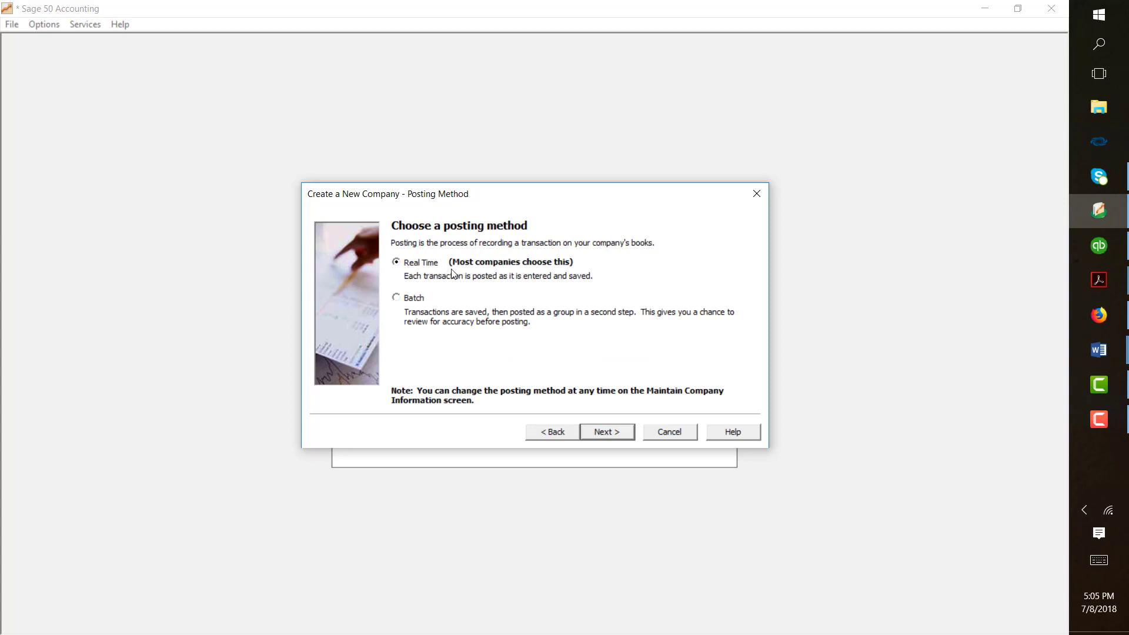
left_click(591, 433)
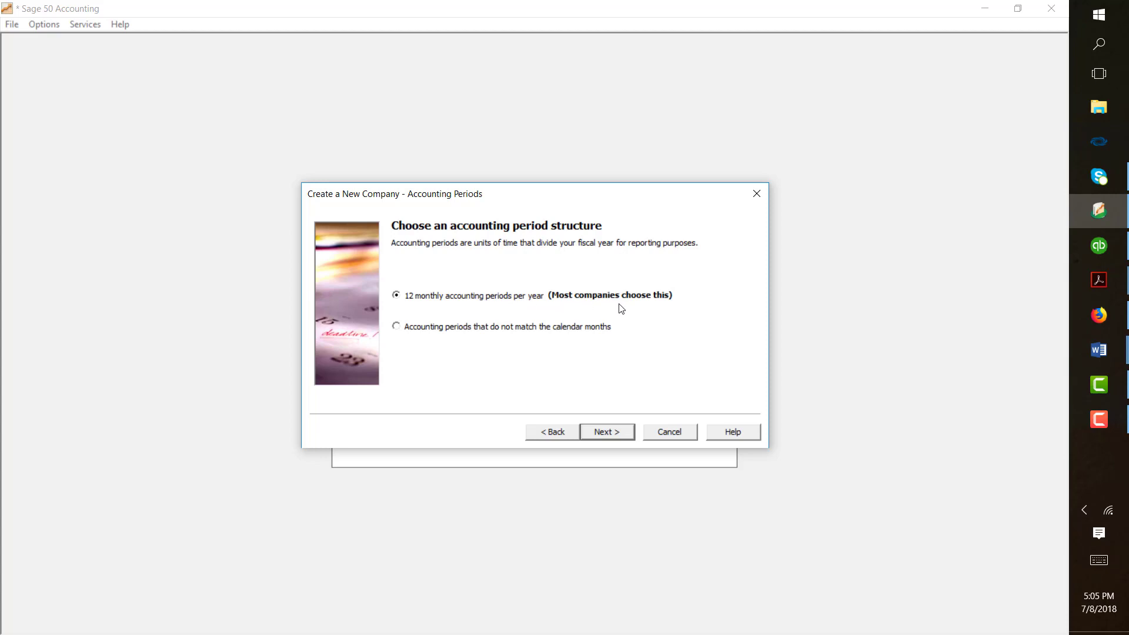
left_click(616, 433)
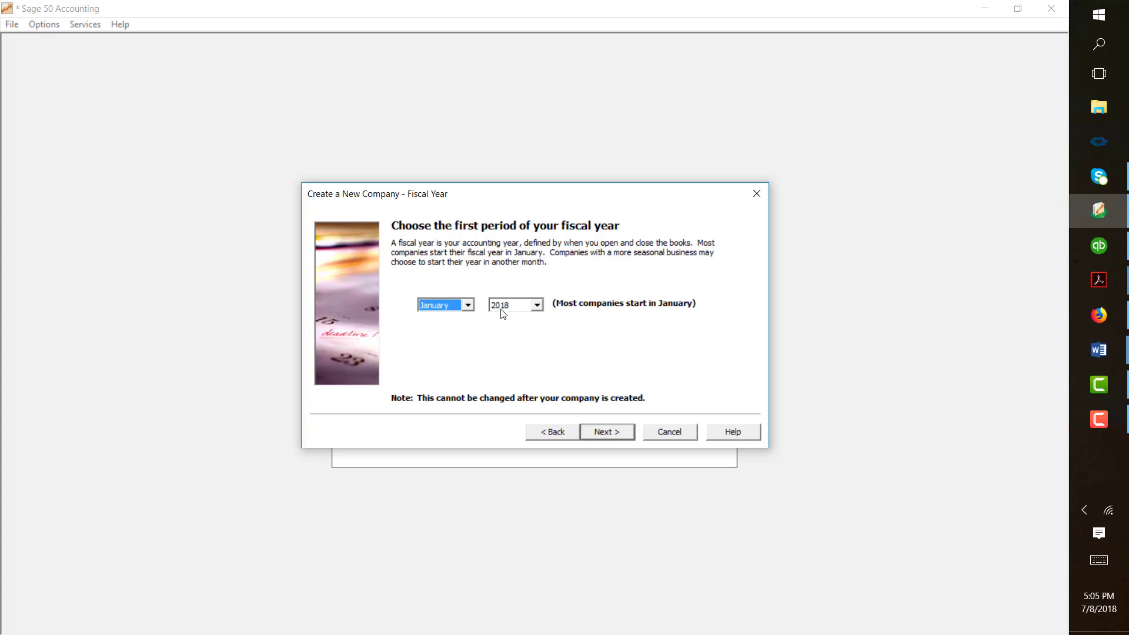
left_click(537, 305)
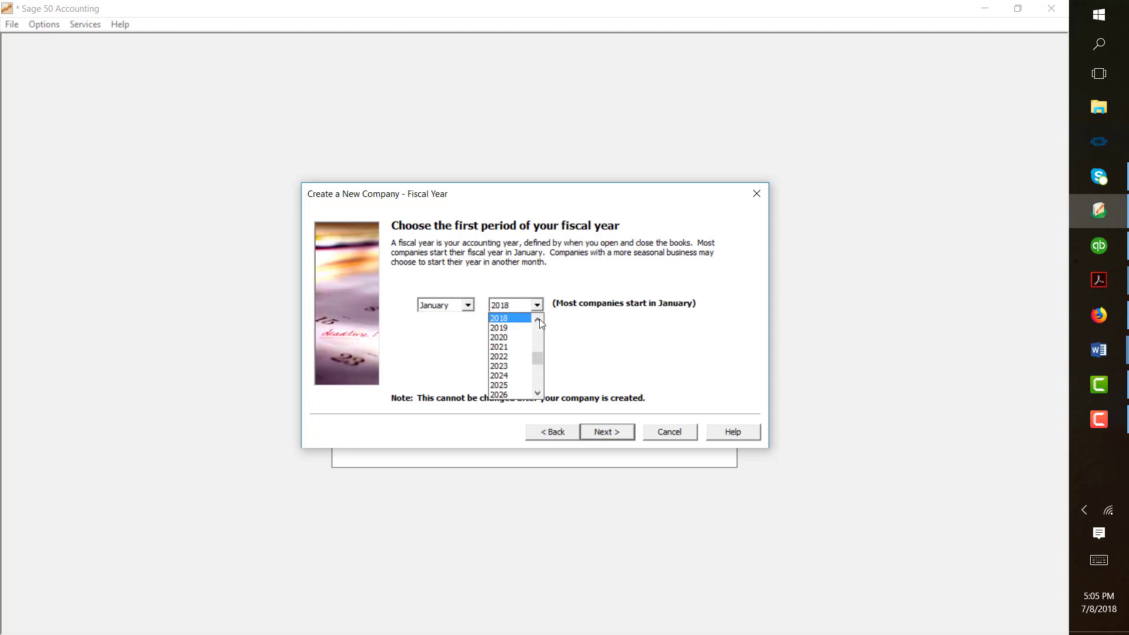
left_click(538, 319)
left_click(518, 324)
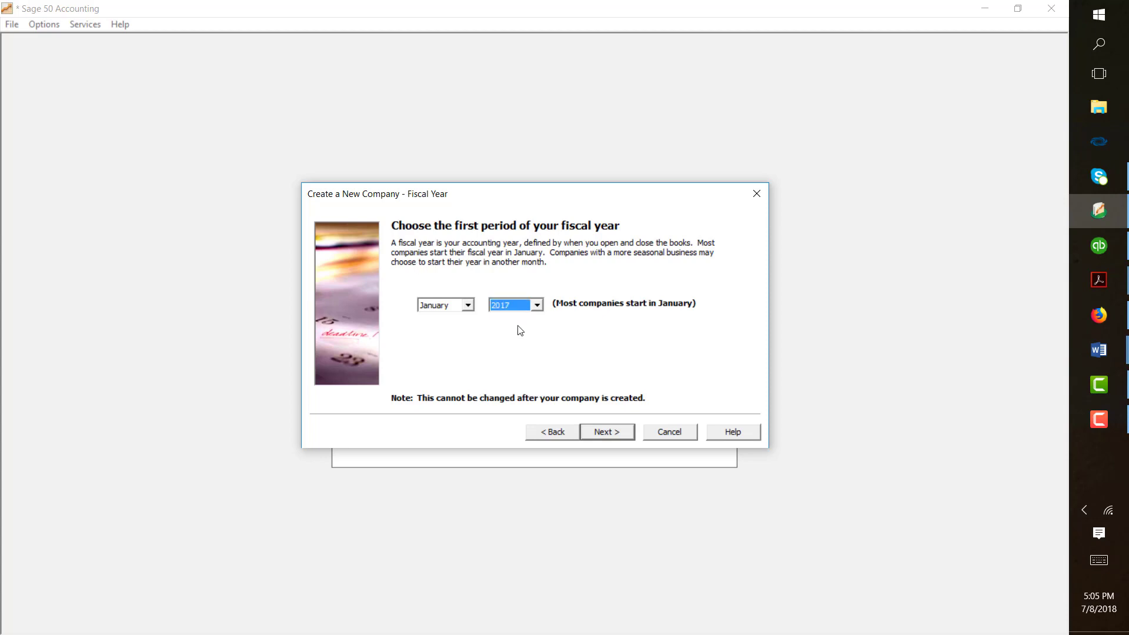
left_click(610, 434)
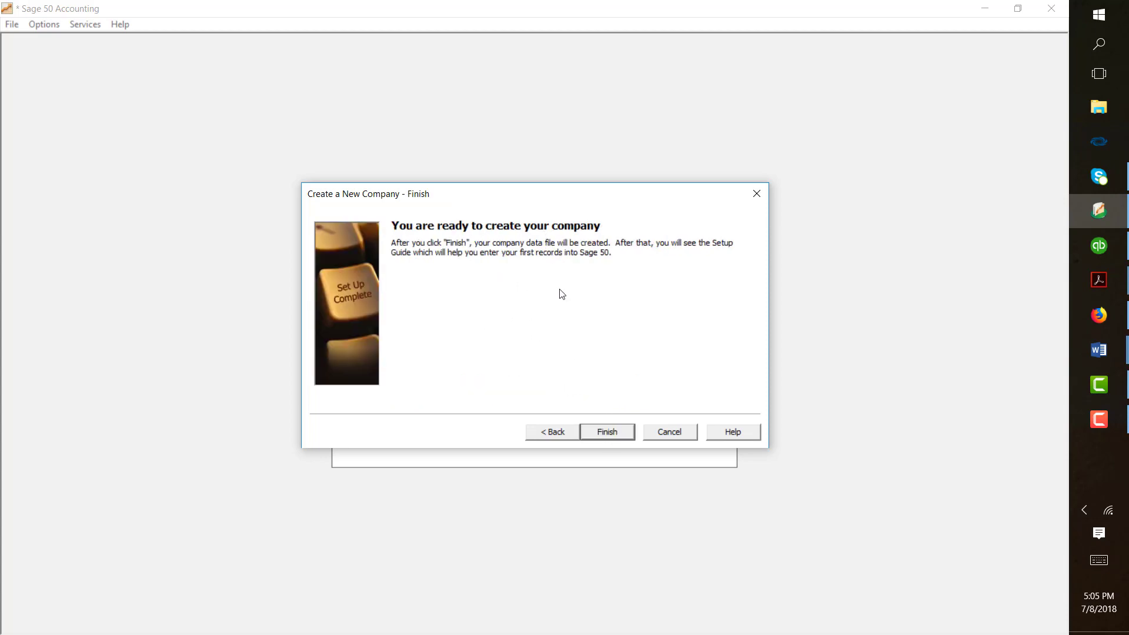
left_click(605, 434)
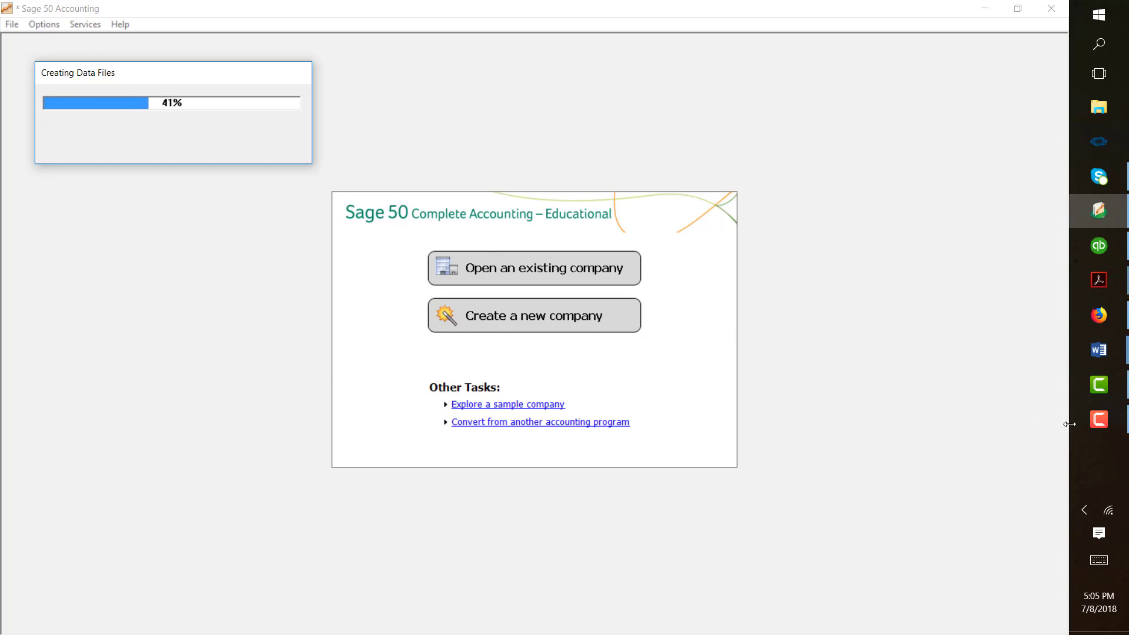
- Let the data files finish building so Your Name Drug Store opens on Customers & Sales
left_click(1099, 419)
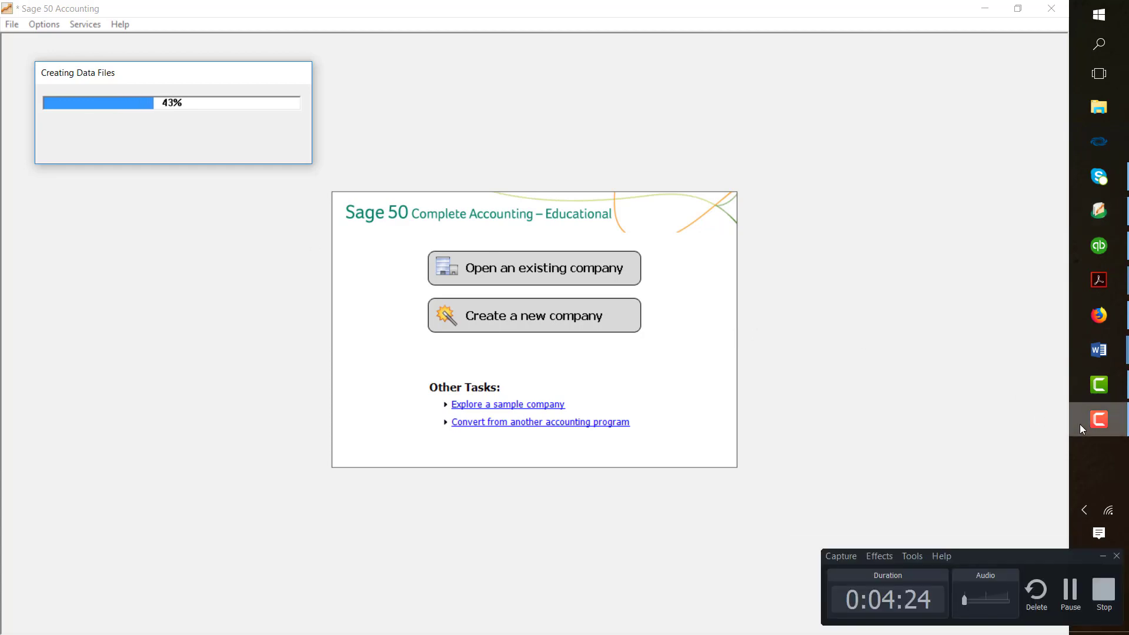
left_click(1070, 590)
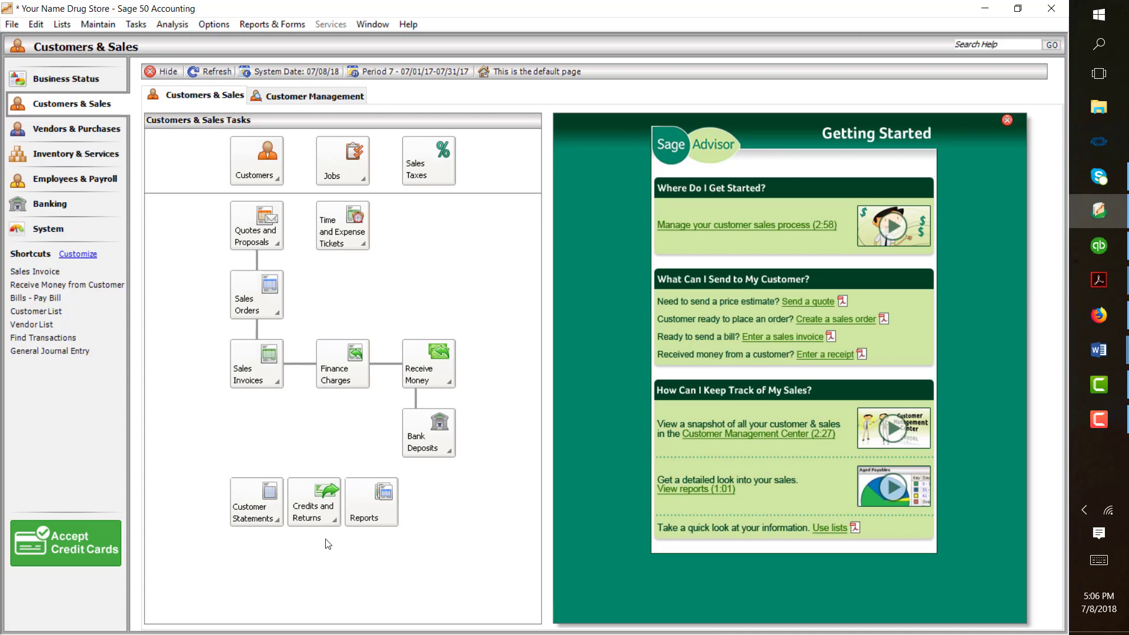
- Open Maintain Chart of Accounts and load account 10000 to edit its description
left_click(97, 26)
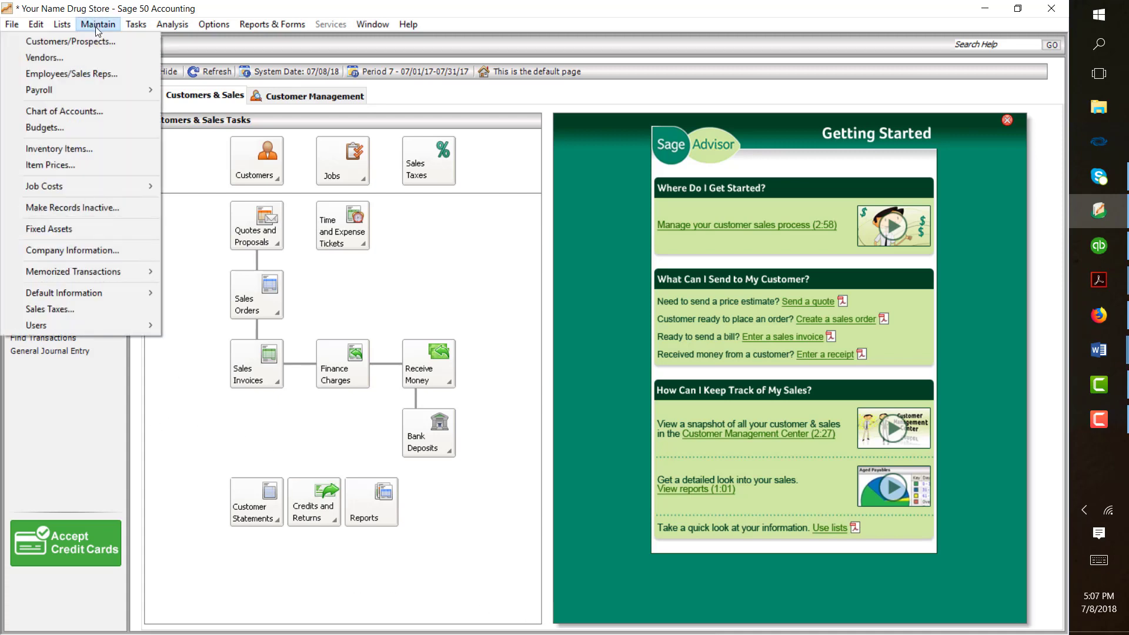
left_click(83, 114)
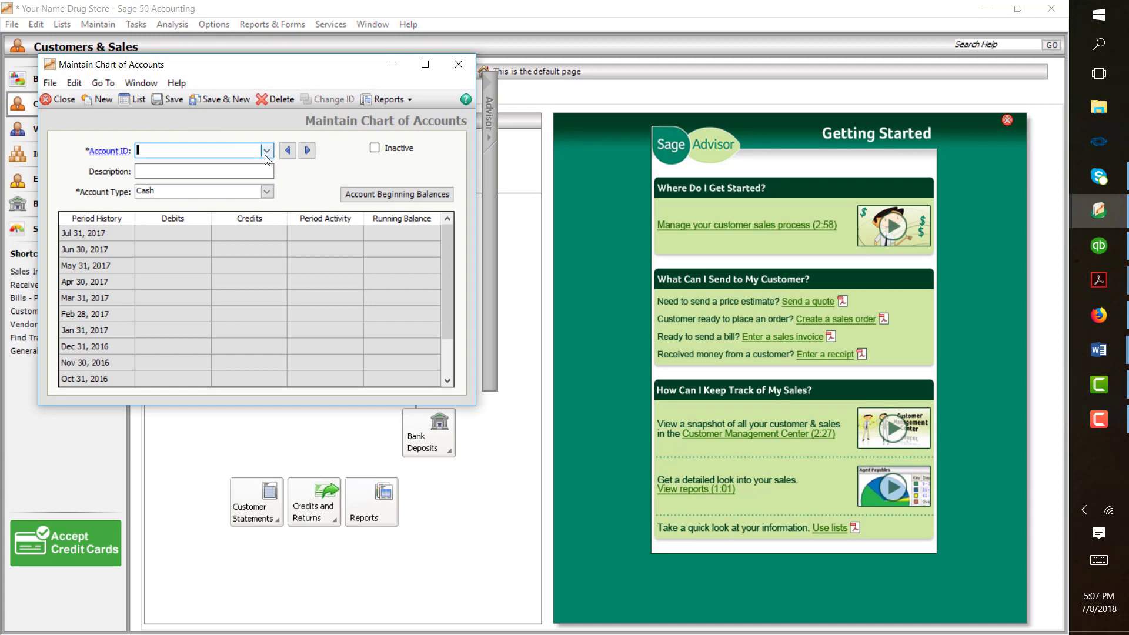
left_click(266, 154)
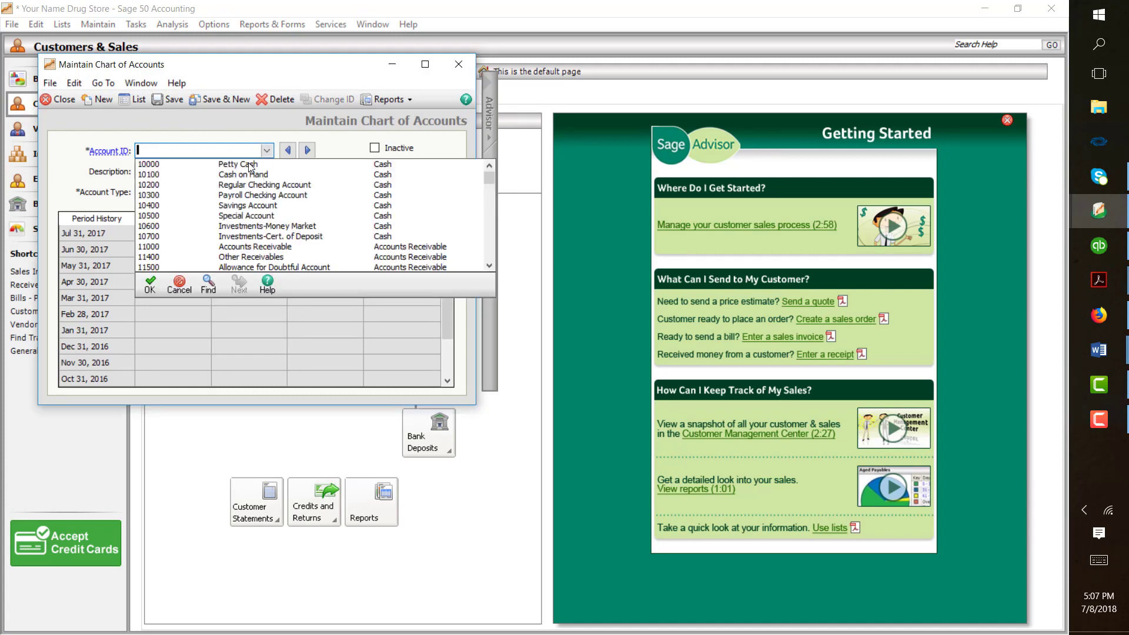
double_click(248, 164)
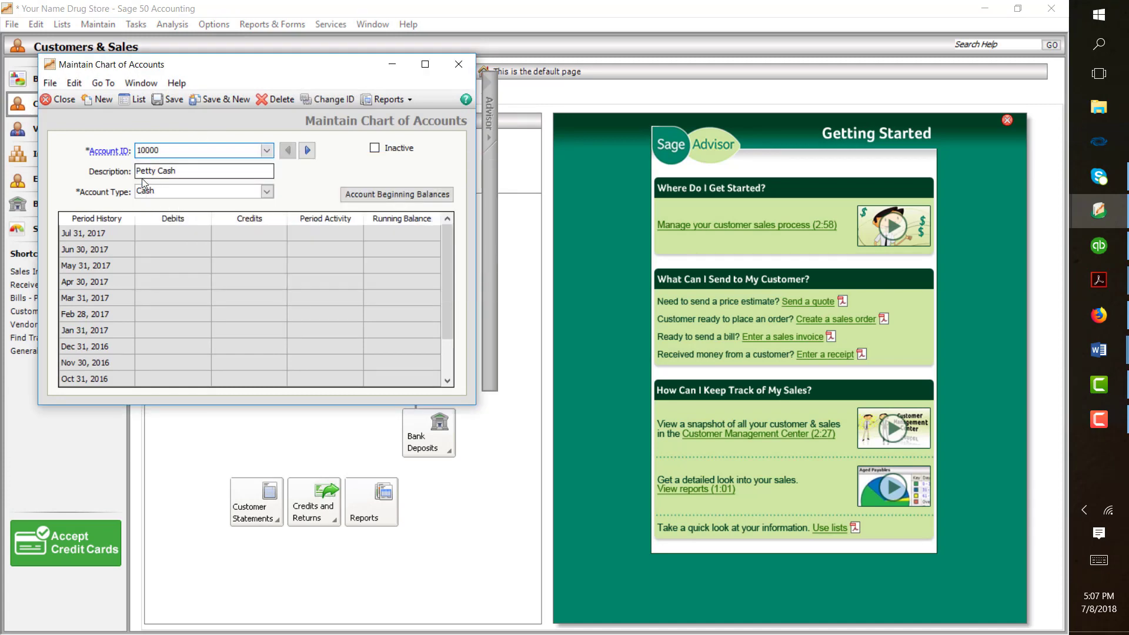
left_click(157, 170)
key("BackSpace")
key("BackSpace")
key("BackSpace")
key("BackSpace")
key("BackSpace")
key("BackSpace")
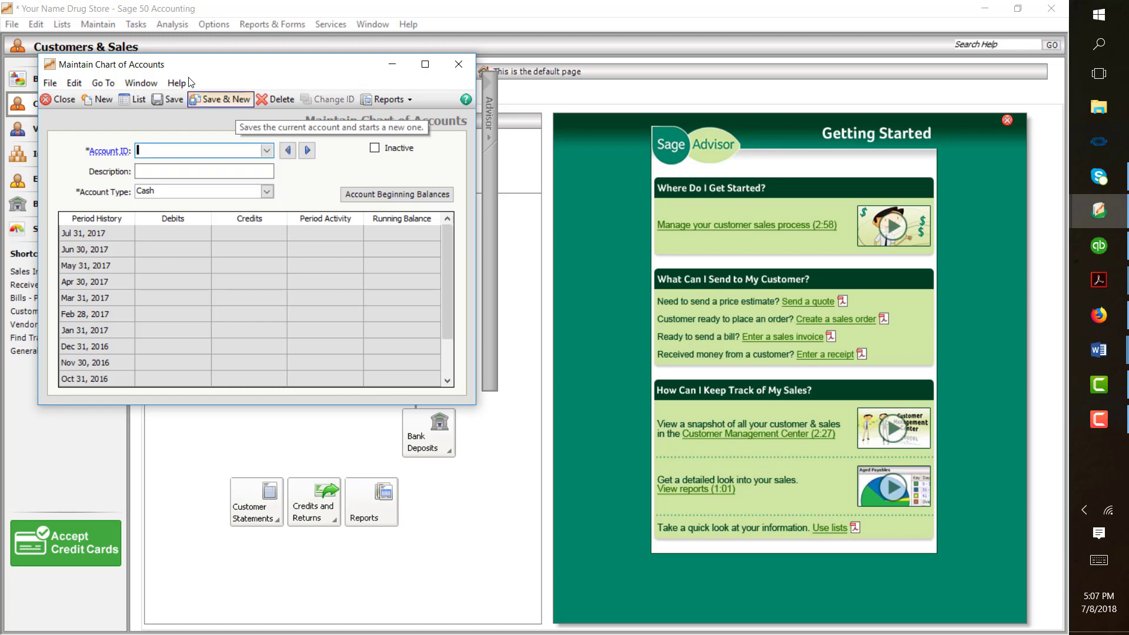
- Change account 10100's description from Cash on Hand to Petty Cash and Save & New
left_click(266, 151)
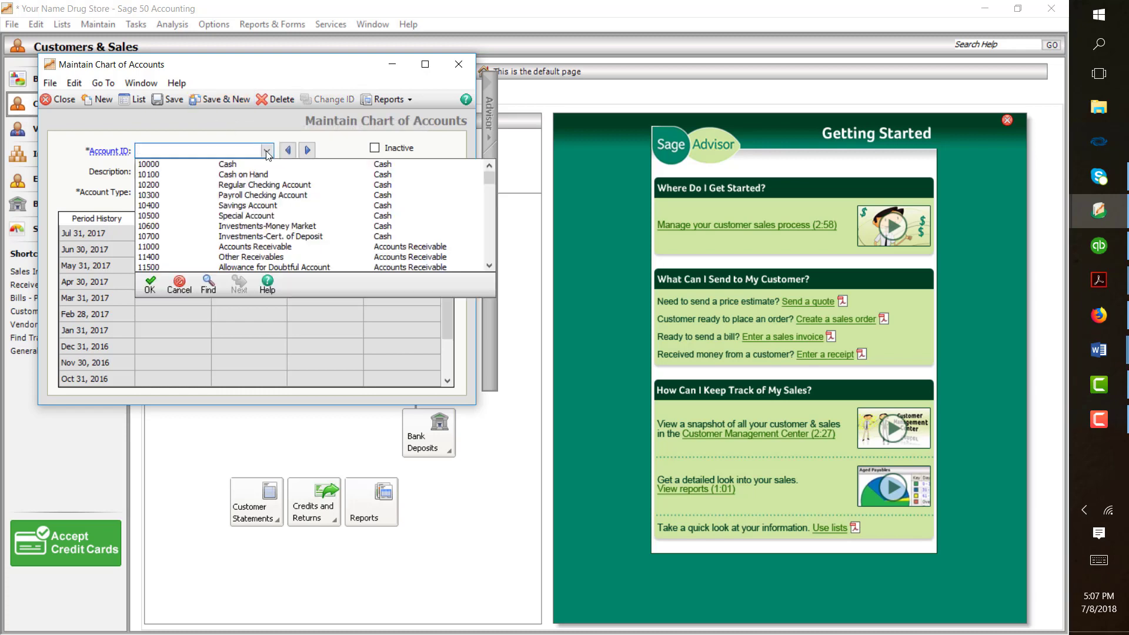
double_click(235, 177)
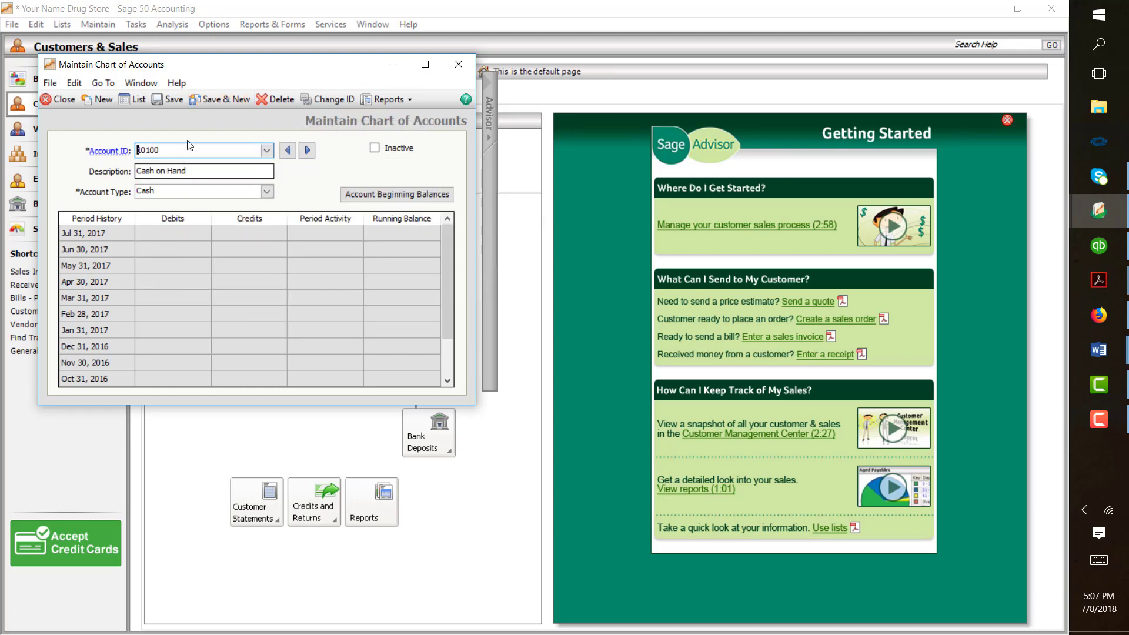
left_click(189, 171)
key("BackSpace")
key("BackSpace")
key("BackSpace")
key("BackSpace")
key("BackSpace")
key("BackSpace")
key("BackSpace")
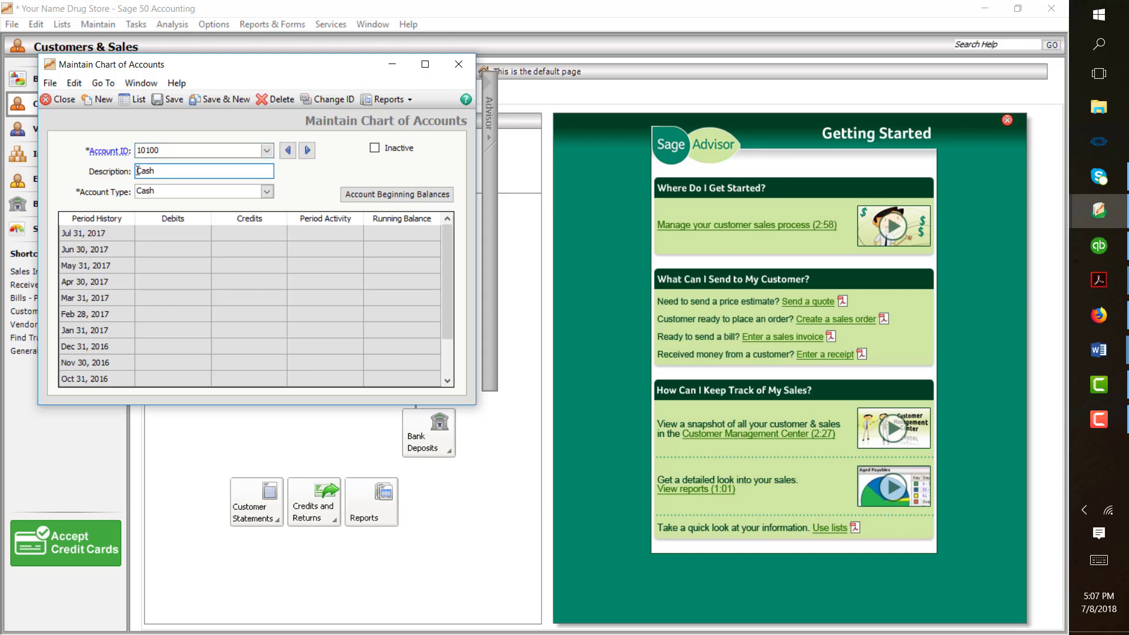
key("Home")
type("Petty")
left_click(217, 101)
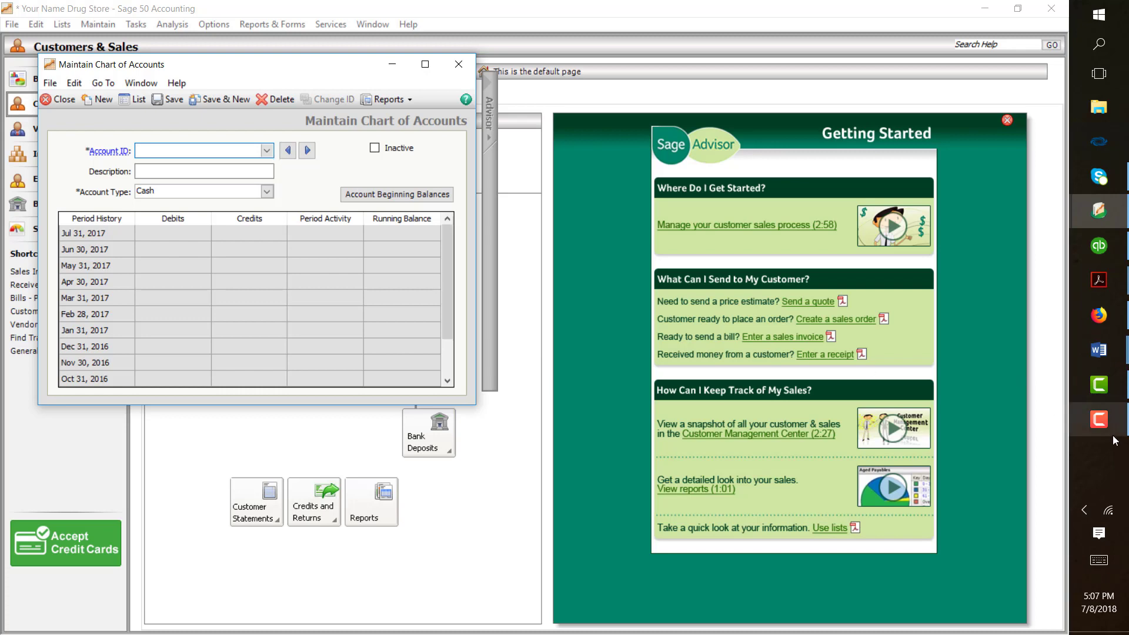
left_click(1089, 424)
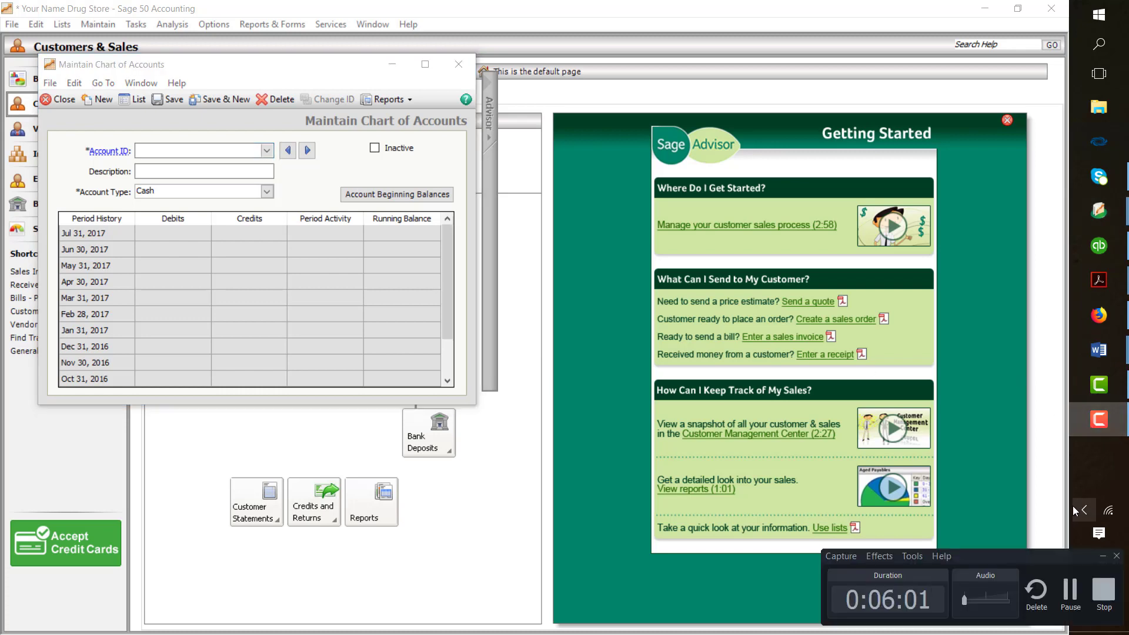
left_click(1070, 594)
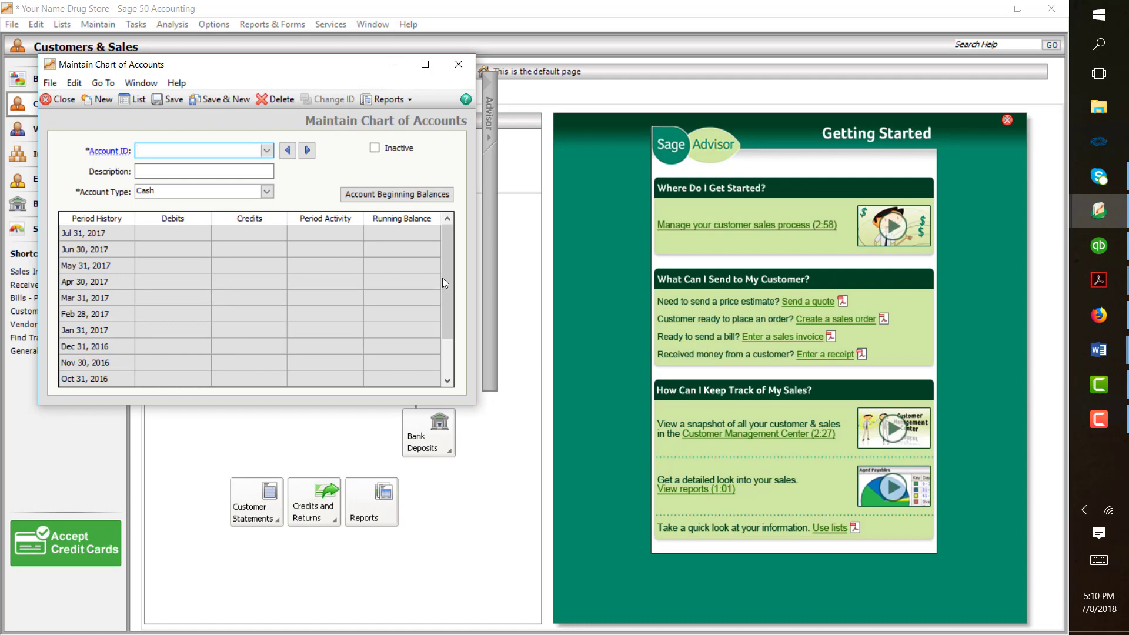
- Load account 10000 Cash and open its beginning balances for the period 1/1/17–1/31/17
left_click(266, 150)
double_click(251, 165)
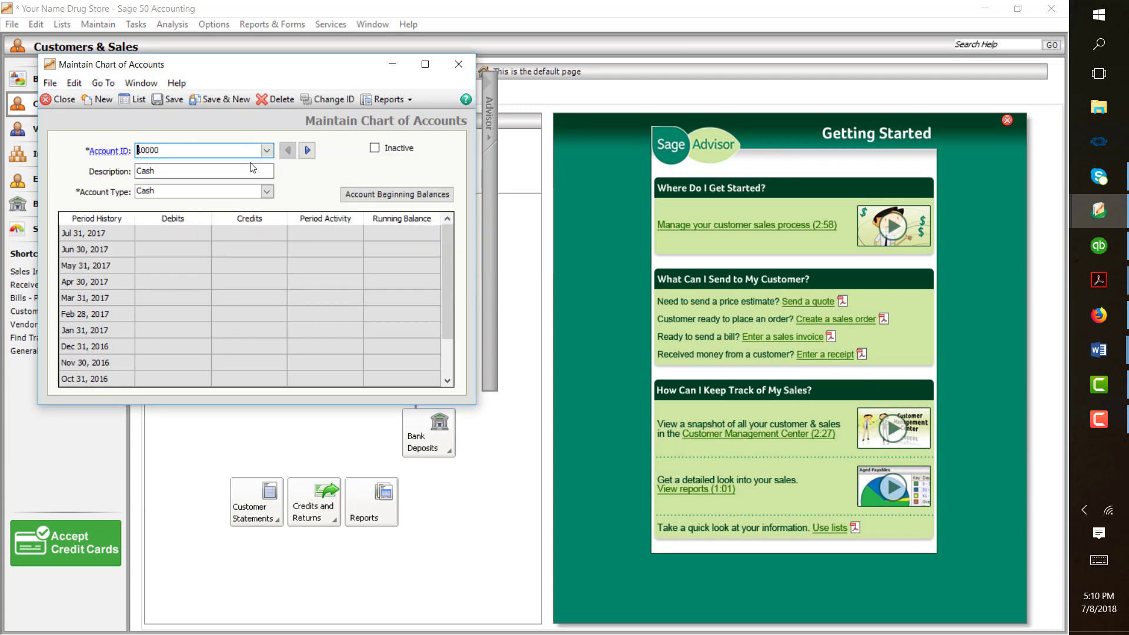
left_click(371, 197)
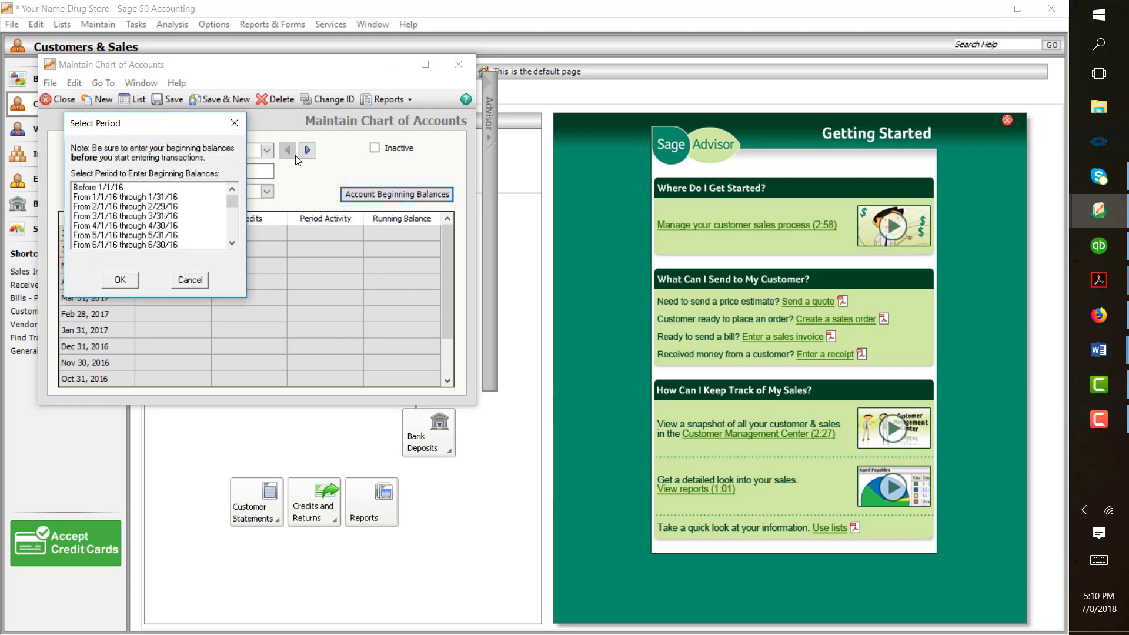
scroll(188, 200, "down", 3)
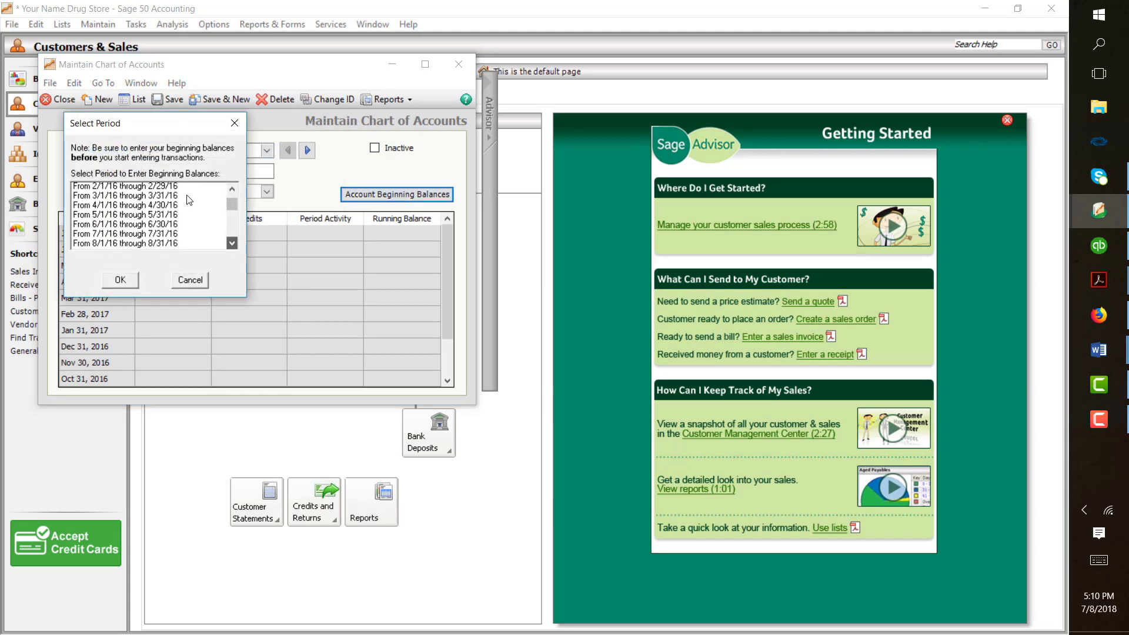
scroll(188, 200, "down", 4)
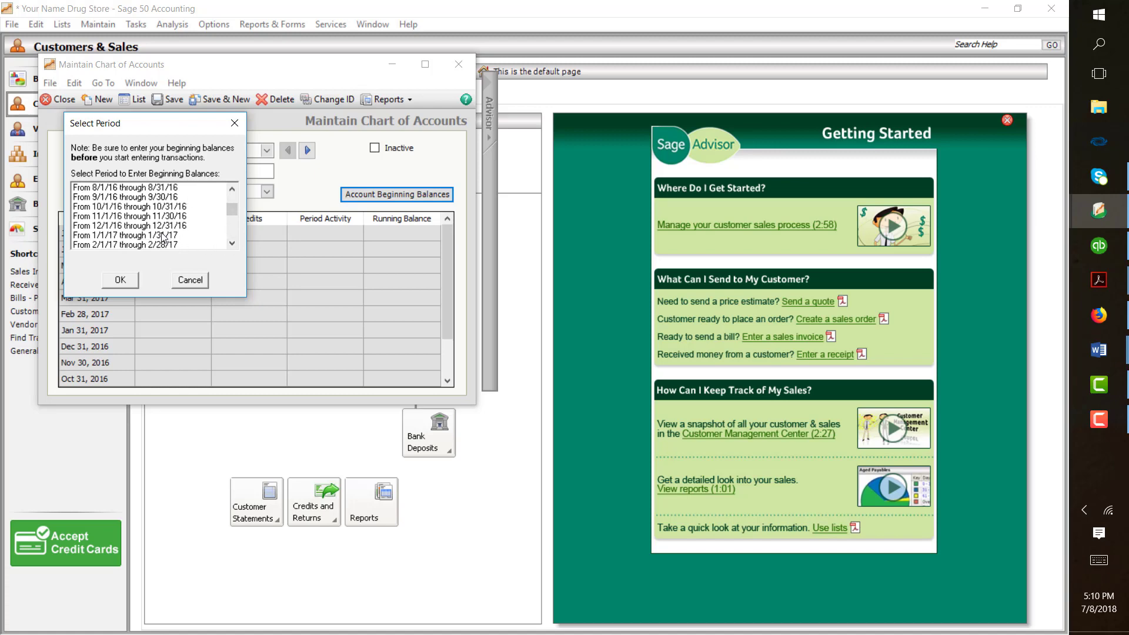
left_click(163, 236)
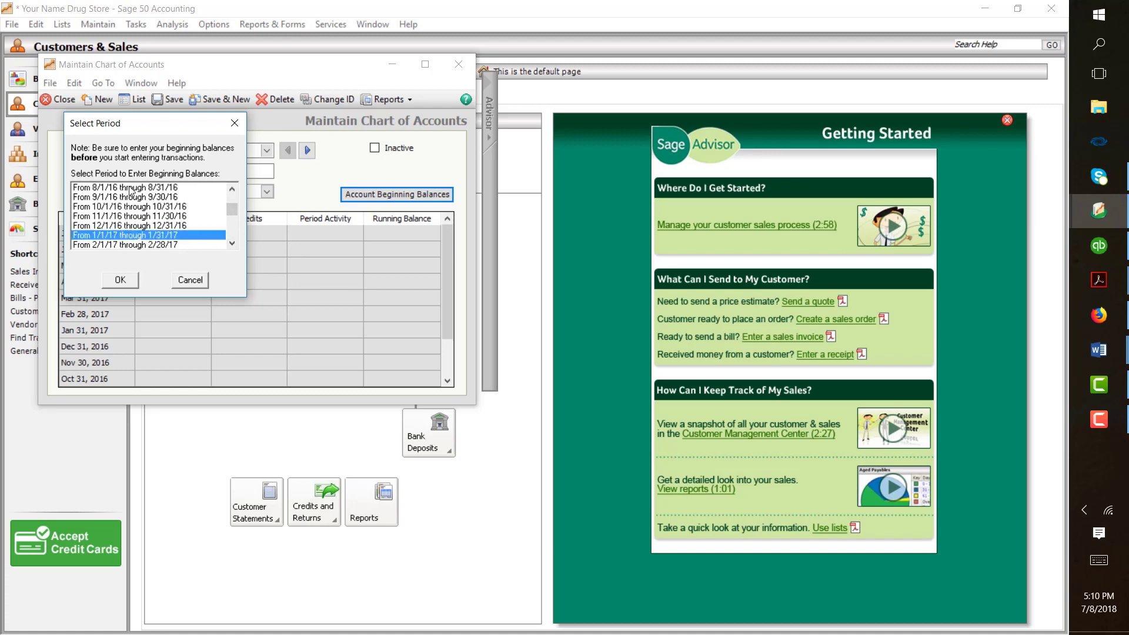
left_click(120, 280)
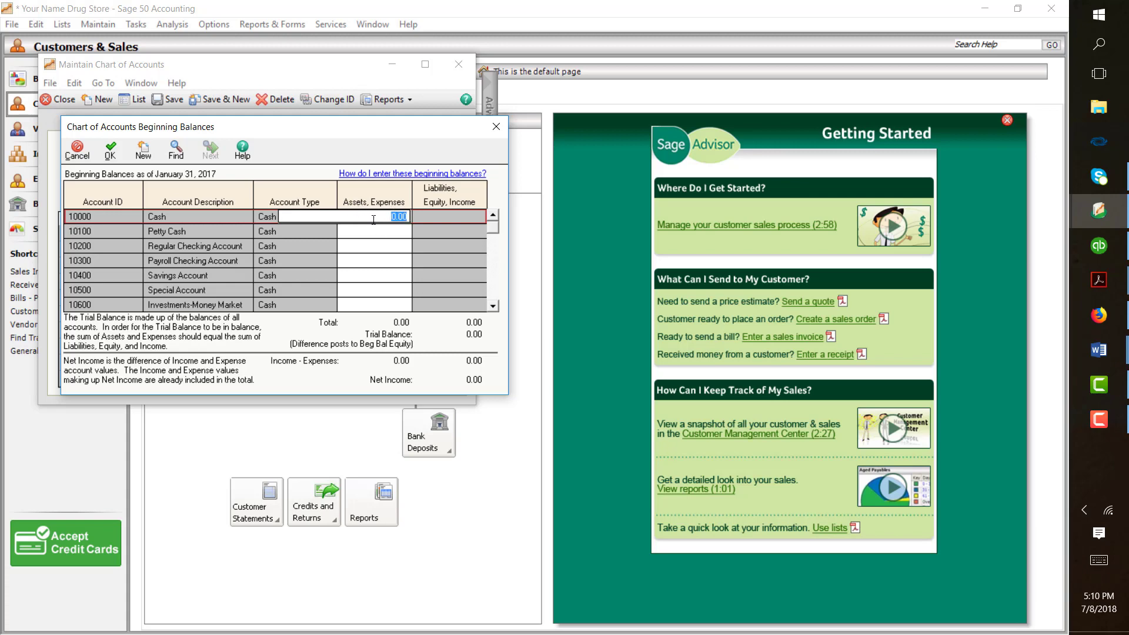
- Enter beginning balances of 171,141.44 for Cash and 300.00 for Petty Cash
type("1711141.44")
left_click(374, 231)
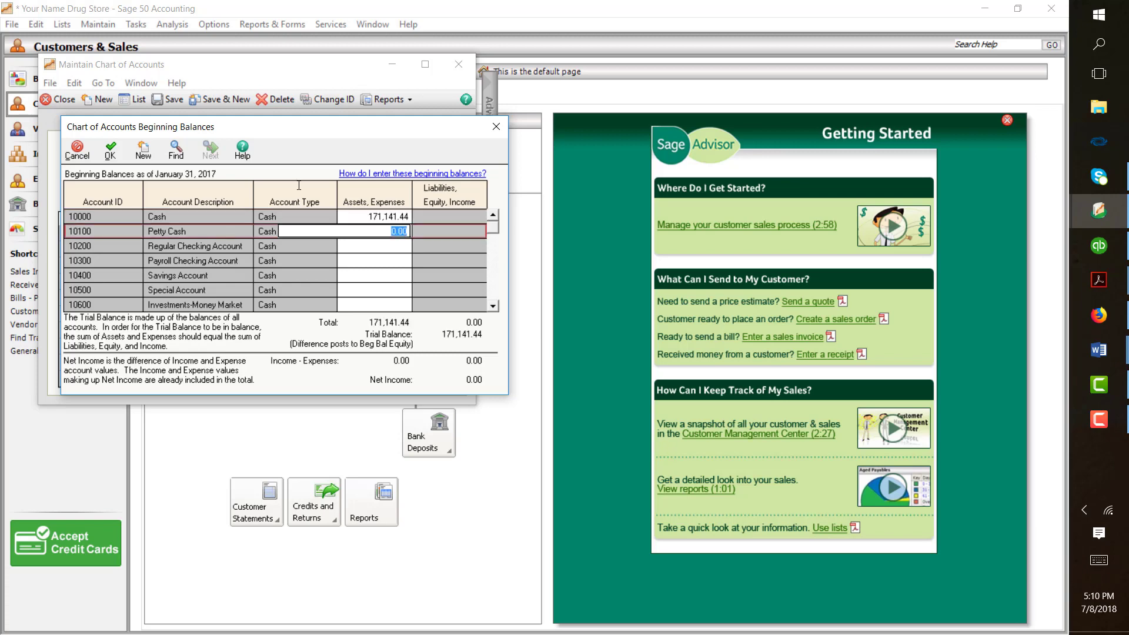
type("300.")
left_click(492, 306)
scroll(399, 250, "down", 1)
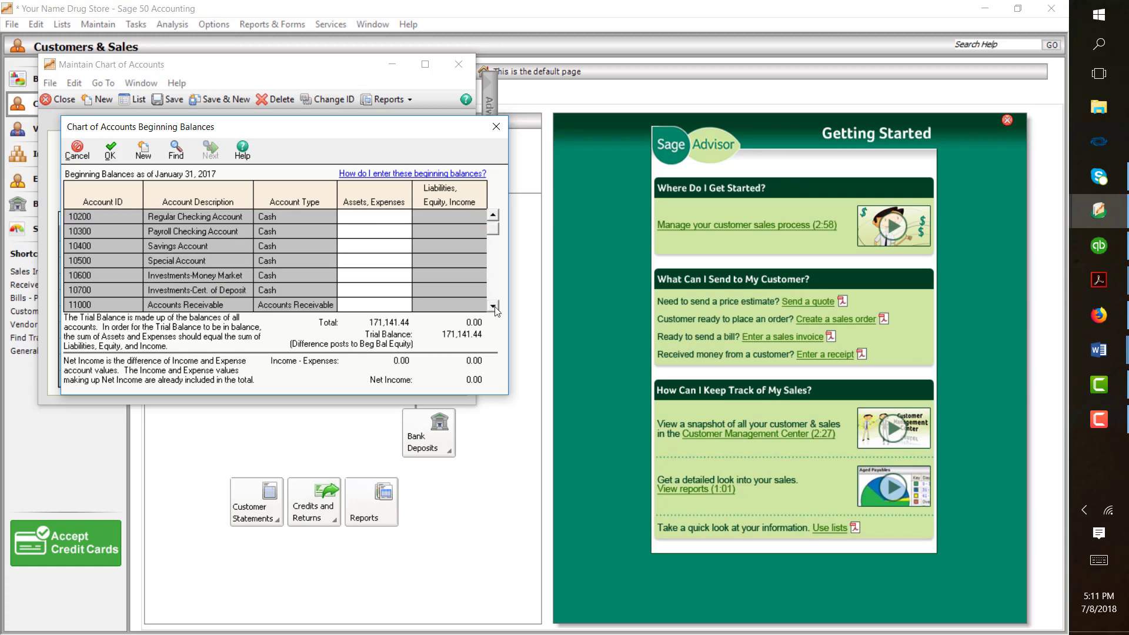
- Enter 18,449.36 as the Accounts Receivable beginning balance
left_click(385, 305)
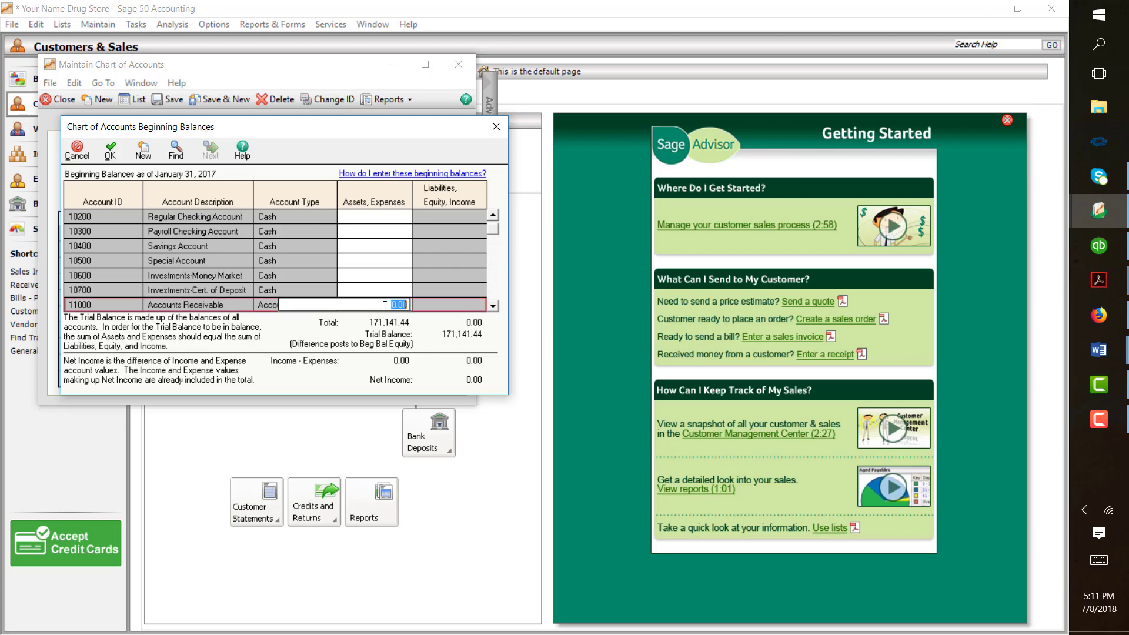
type("18449.36")
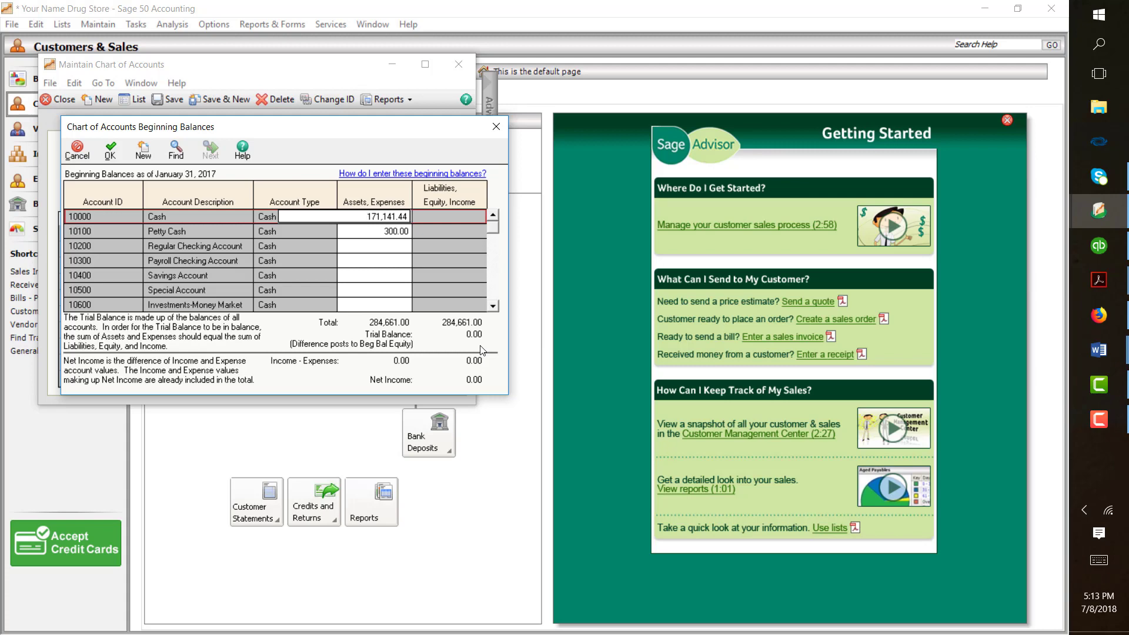
- Close the Beginning Balances and chart of accounts windows, then open Maintain Vendors
left_click(496, 126)
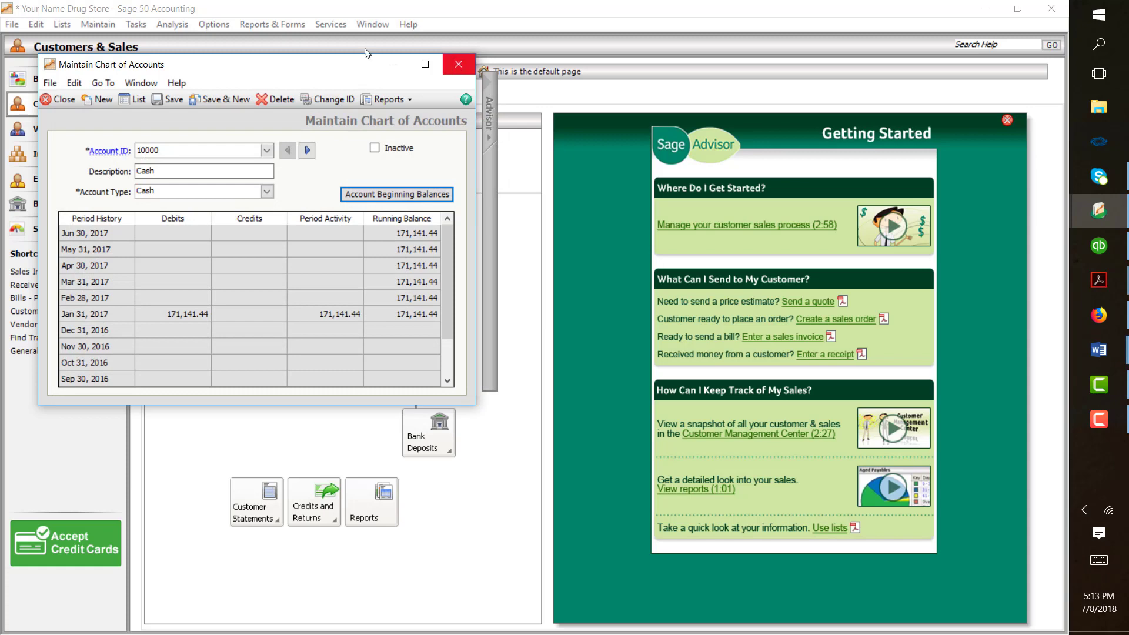
key("Escape")
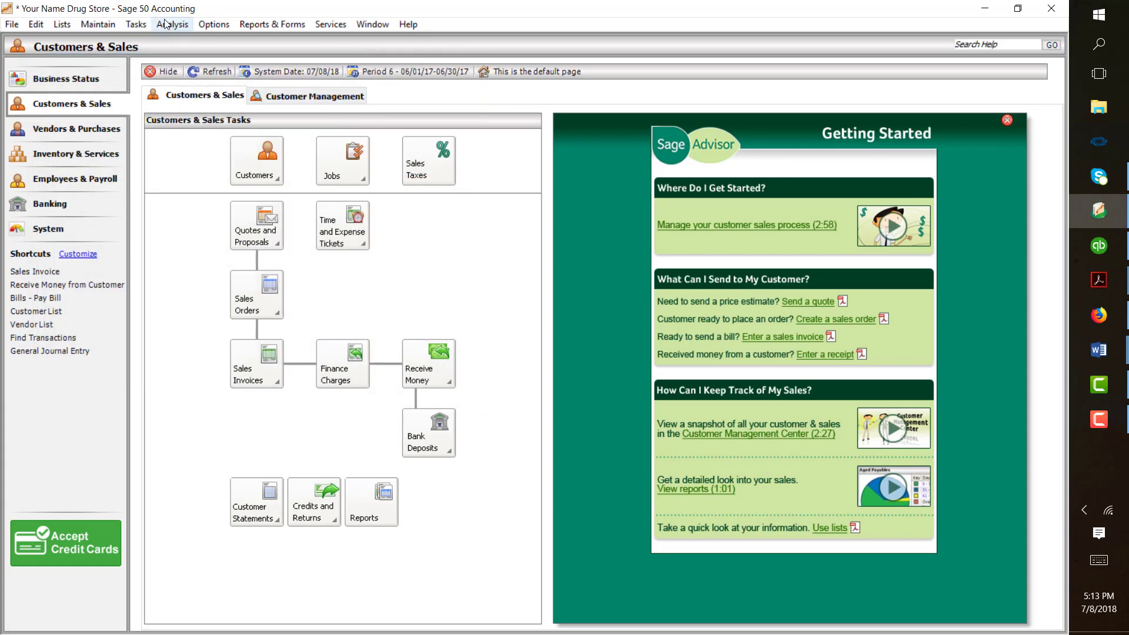
left_click(88, 24)
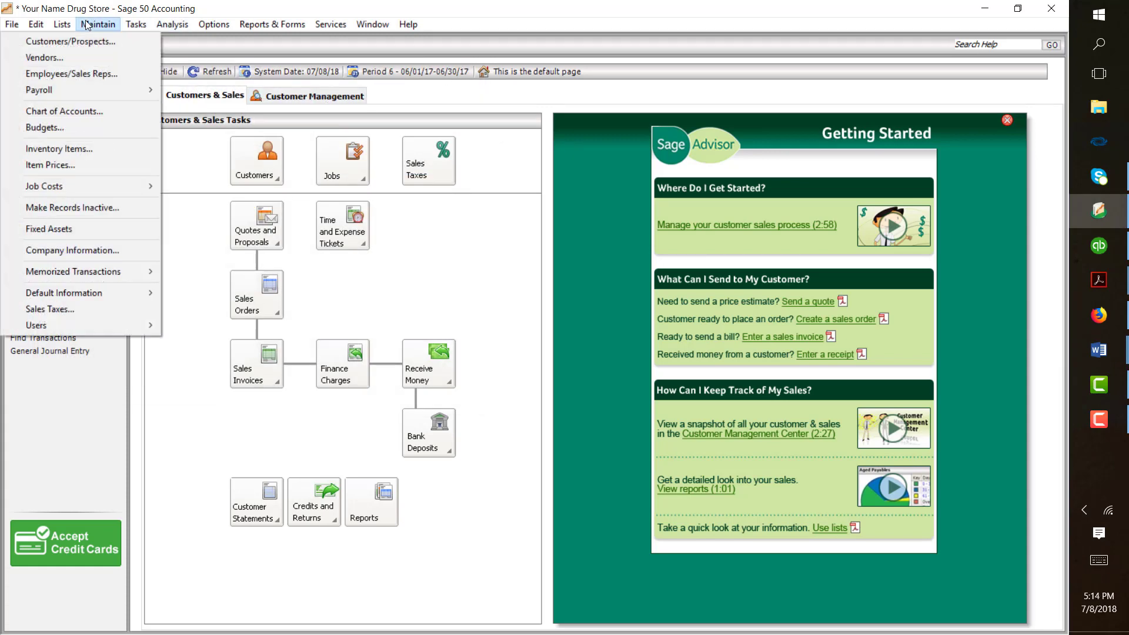
left_click(92, 54)
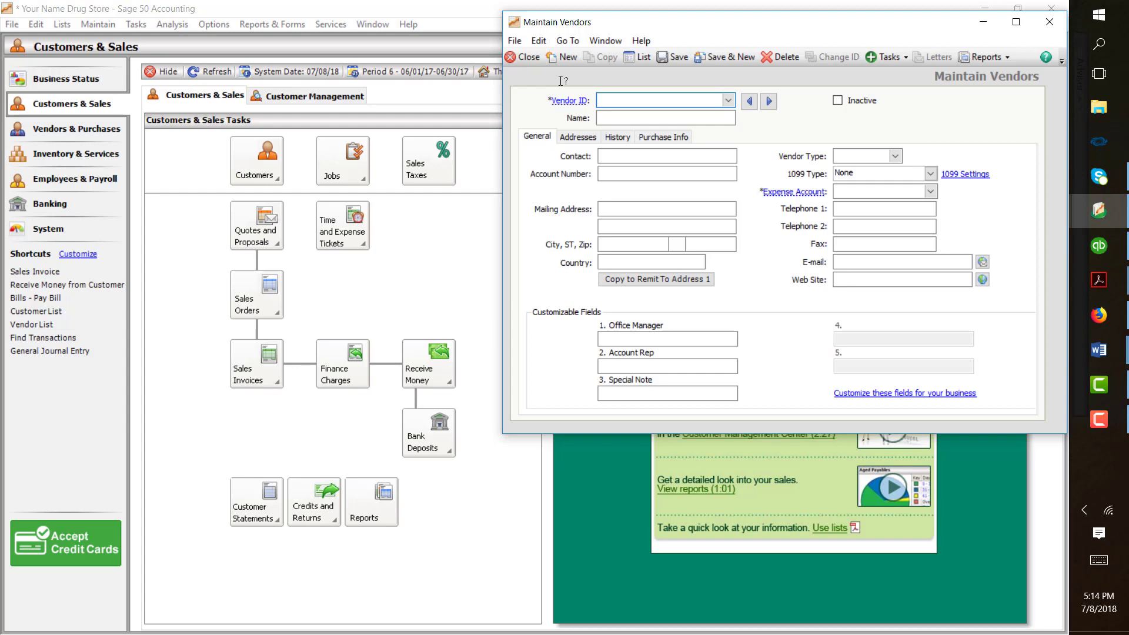
- Load vendor LVMS, Las Vegas Medical Supplies, and show its Purchase Info terms
type("LVMS")
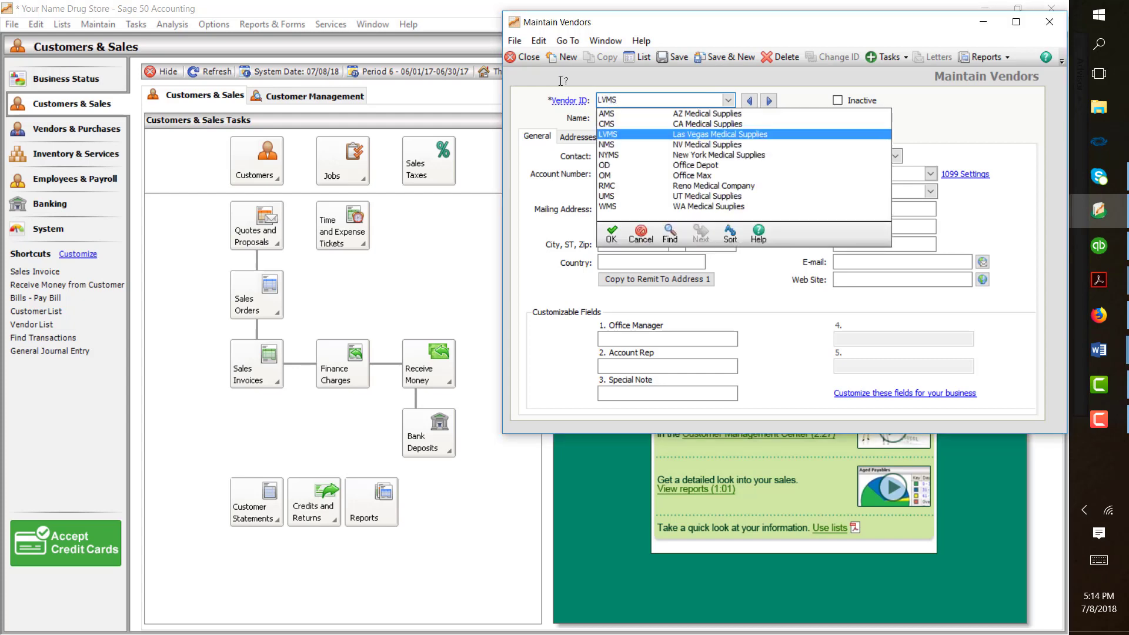
double_click(771, 133)
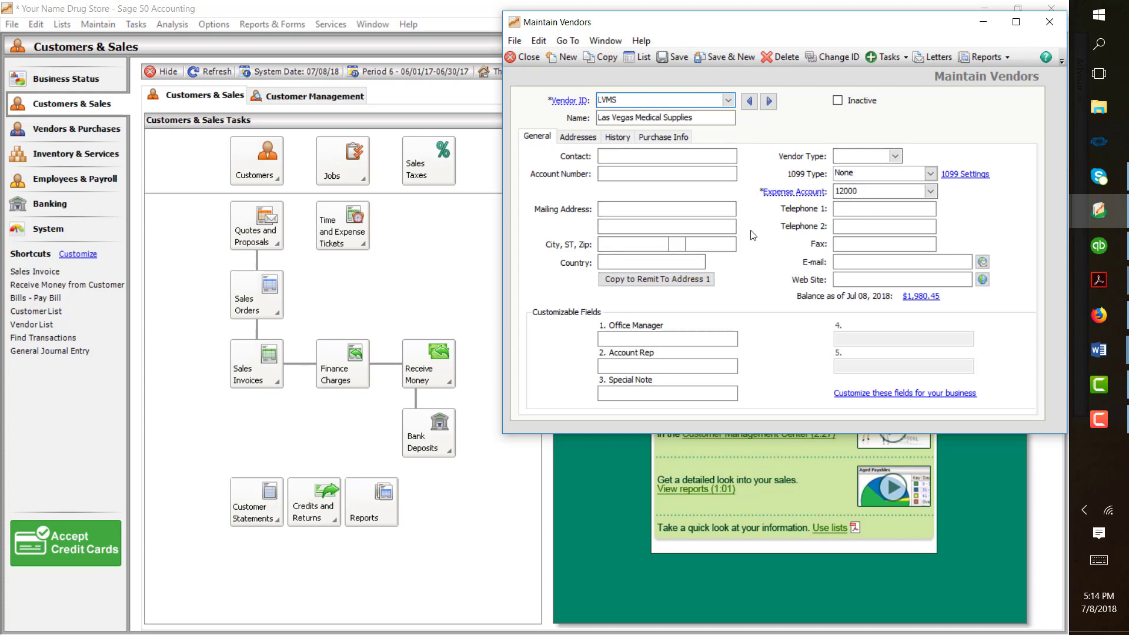
left_click(663, 137)
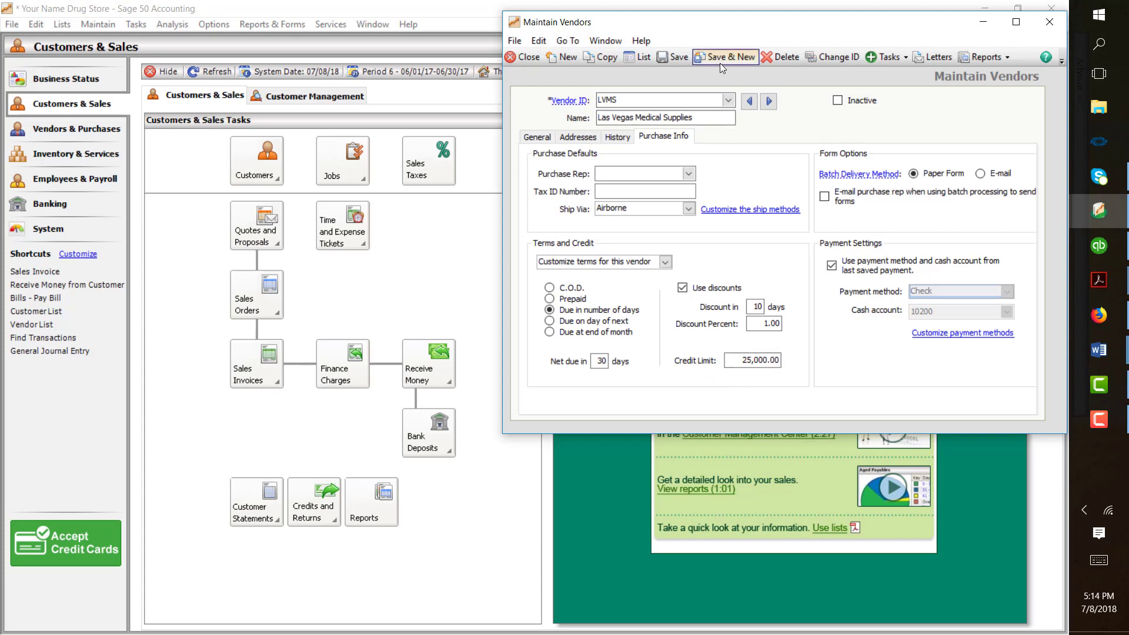
- Close the Maintain Vendors window
left_click(1087, 419)
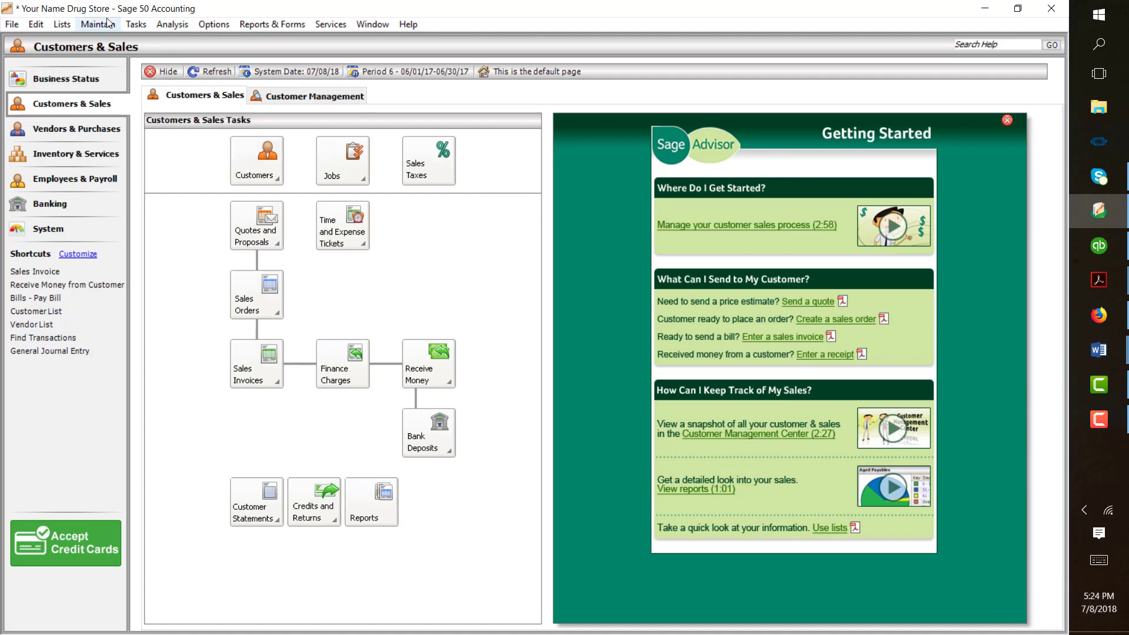
- In Maintain Inventory Items, create item 123450, 'Cough Medication', classed as a Stock item
left_click(89, 23)
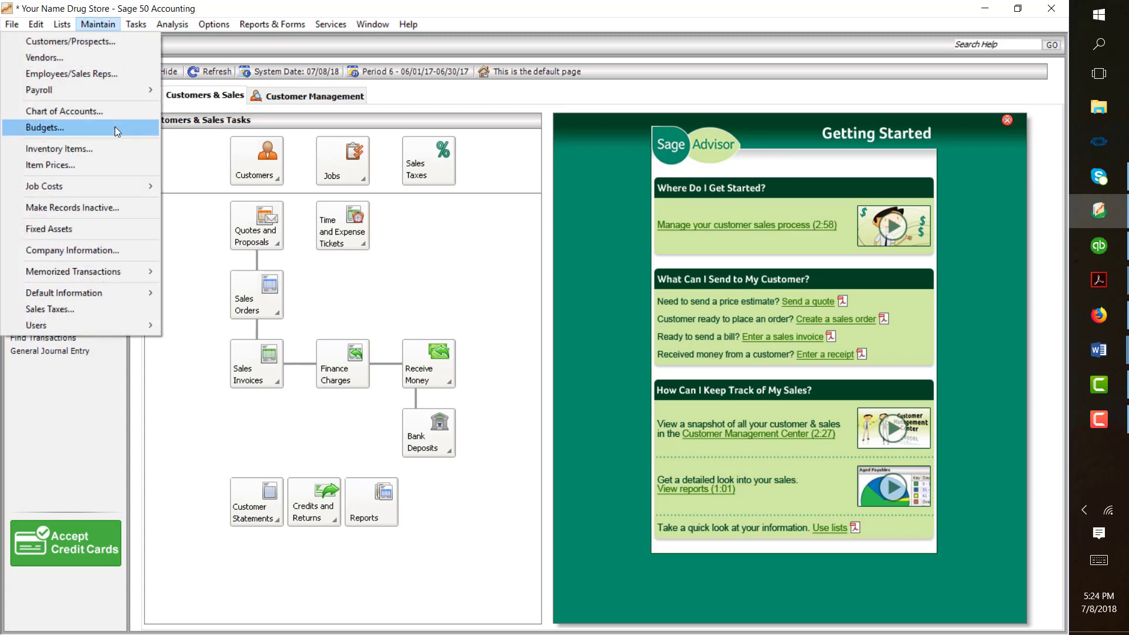
left_click(119, 148)
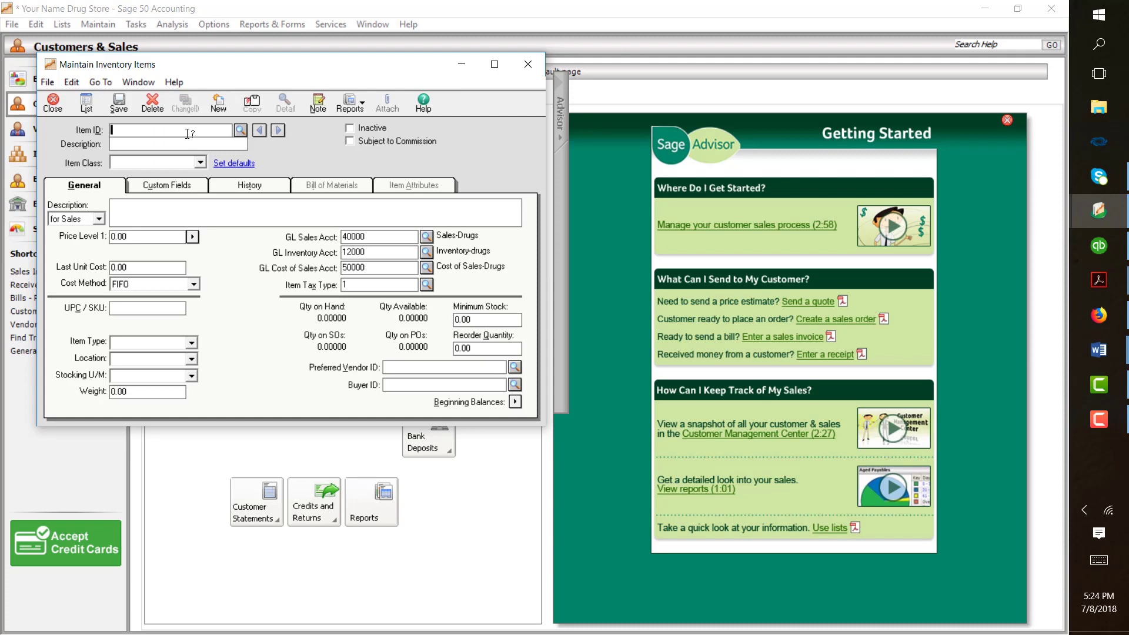
type("1")
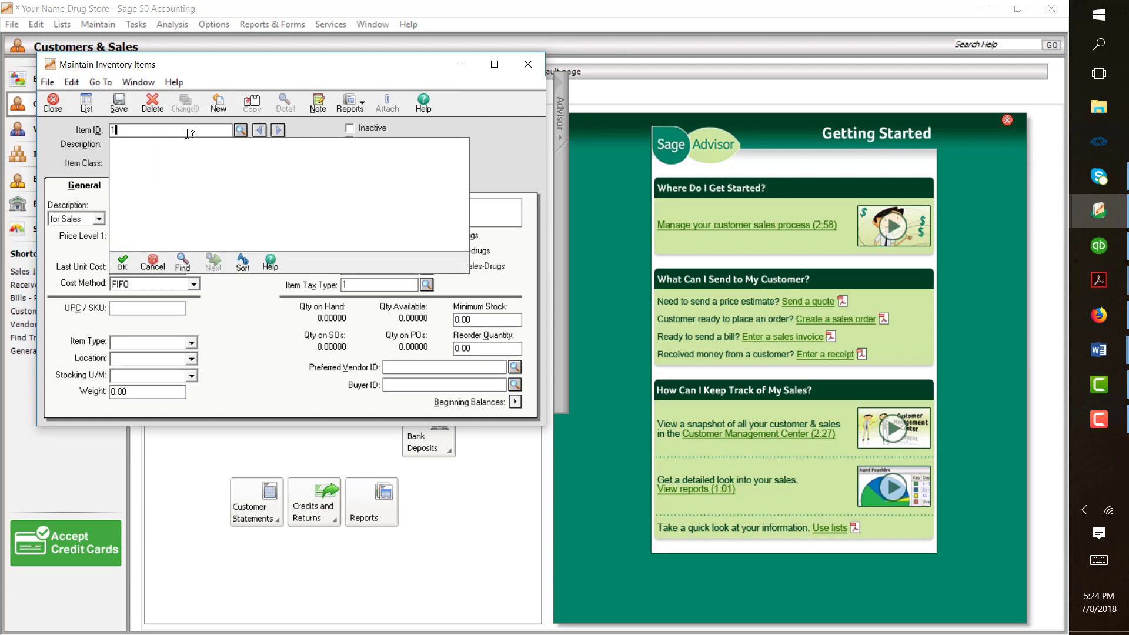
type("23450")
left_click(123, 263)
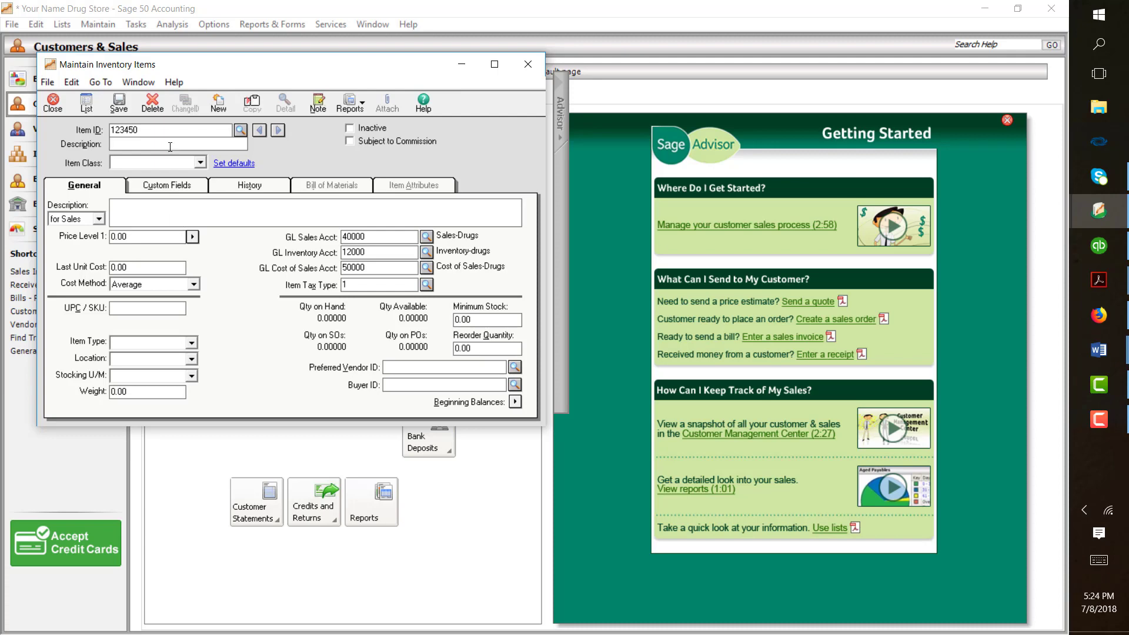
type("Cough Medic")
type("ation")
left_click(202, 164)
- Give Cough Medication a Price Level 1 of 8.00, save it, and start a blank item record
left_click(160, 173)
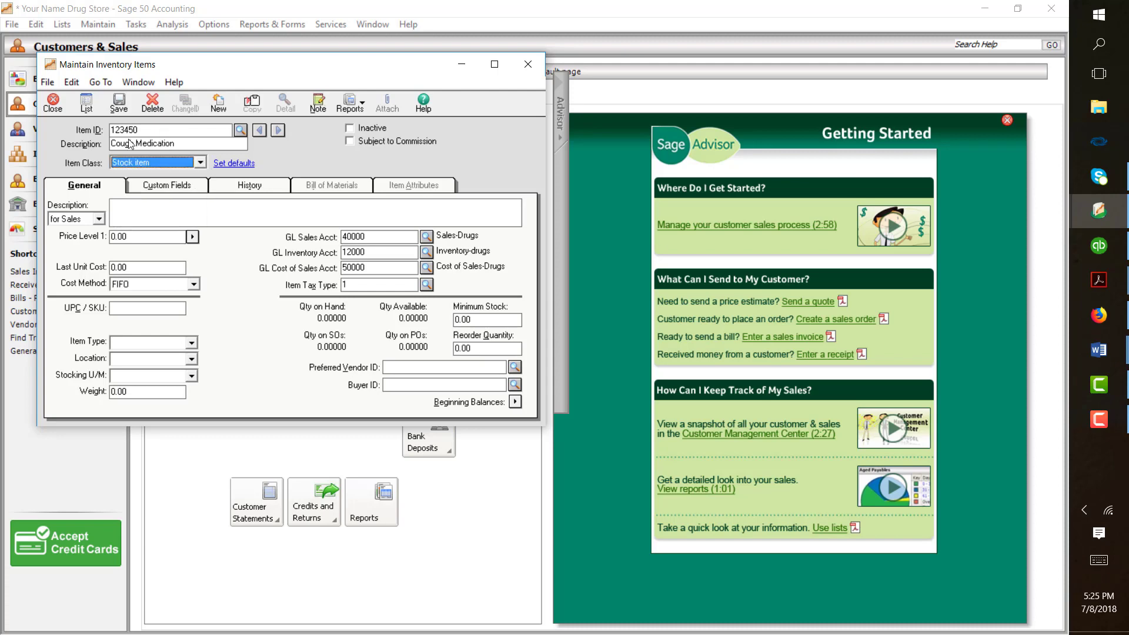
left_click(161, 235)
type("8")
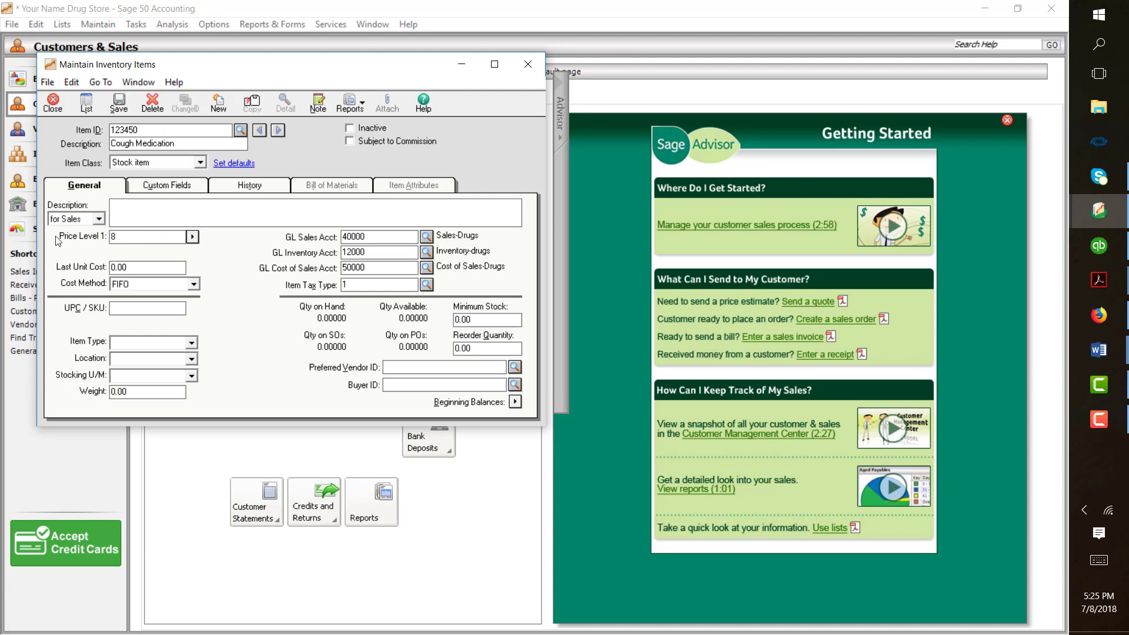
type(".")
left_click(119, 103)
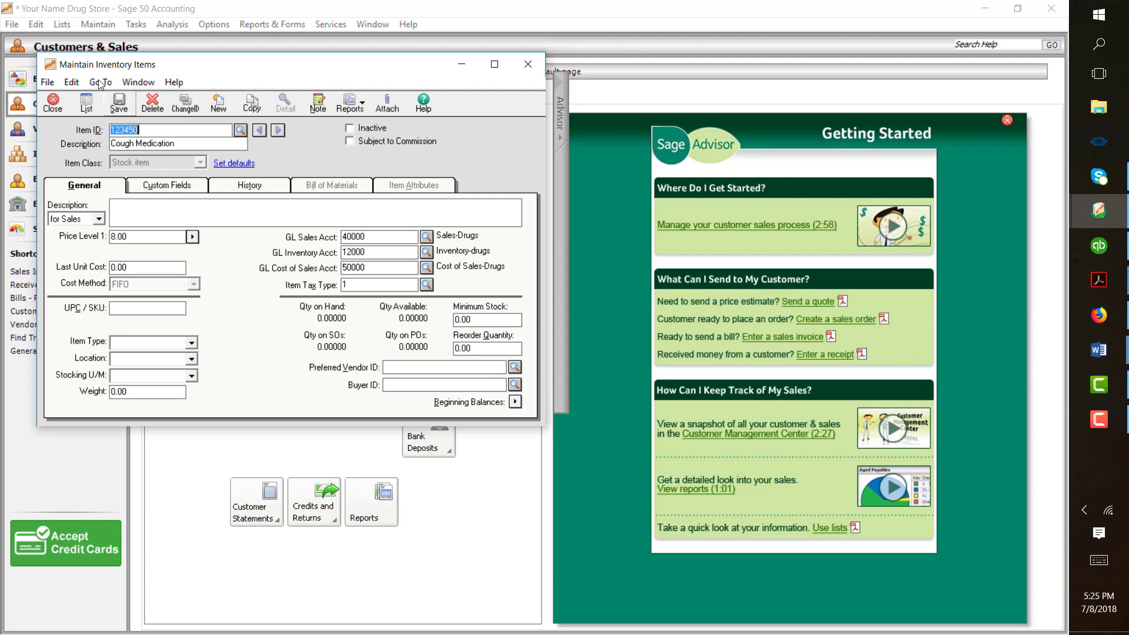
left_click(219, 103)
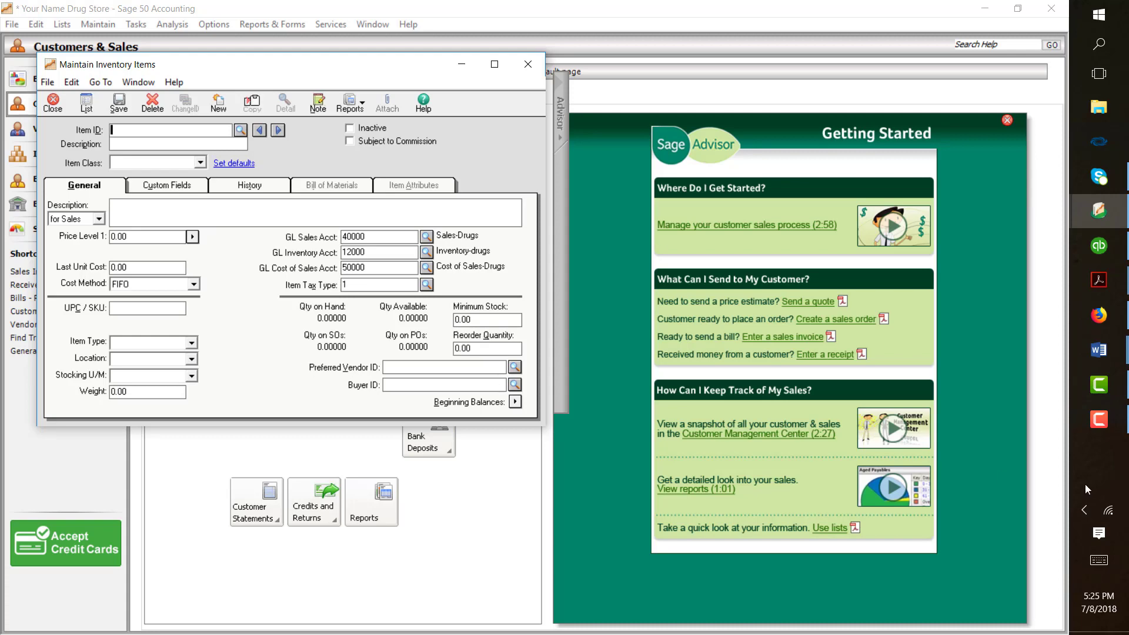
- Close the Maintain Inventory Items window to return to Customers & Sales
left_click(1084, 428)
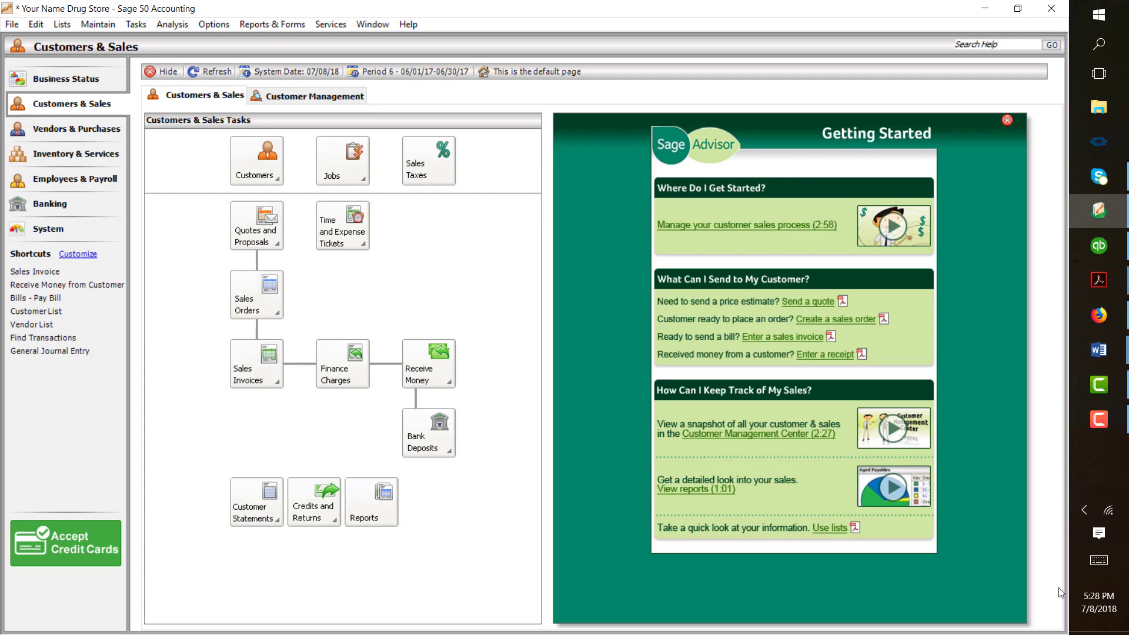
- Open the Tasks menu to reach Purchases/Receive Inventory
left_click(131, 26)
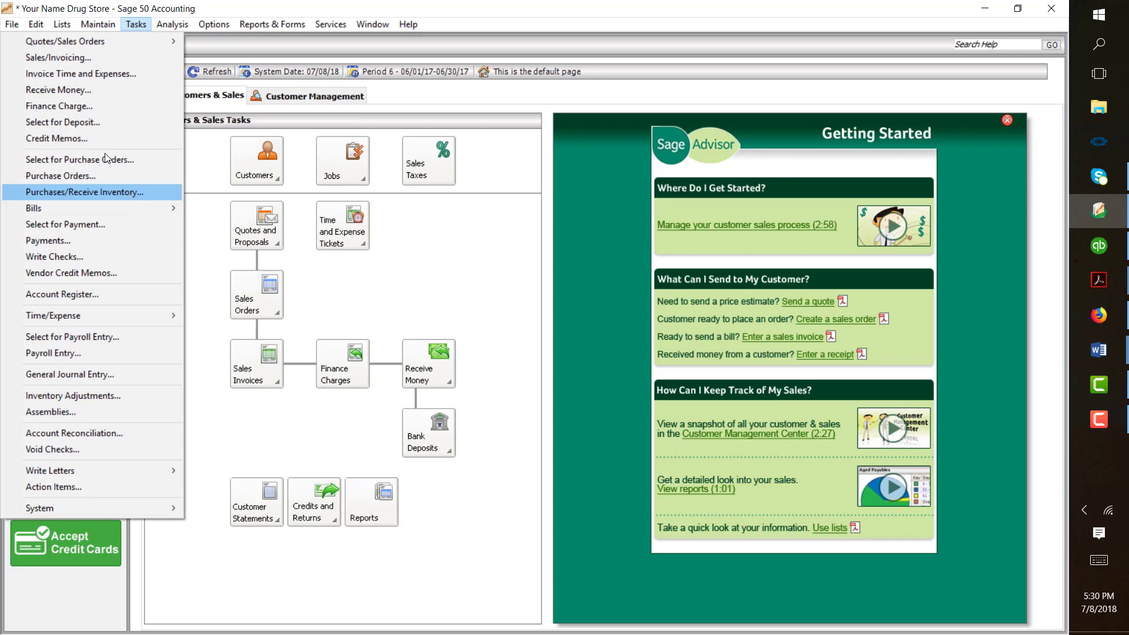
- Open Purchases/Receive Inventory and set the invoice date to December 1, 2017
left_click(134, 194)
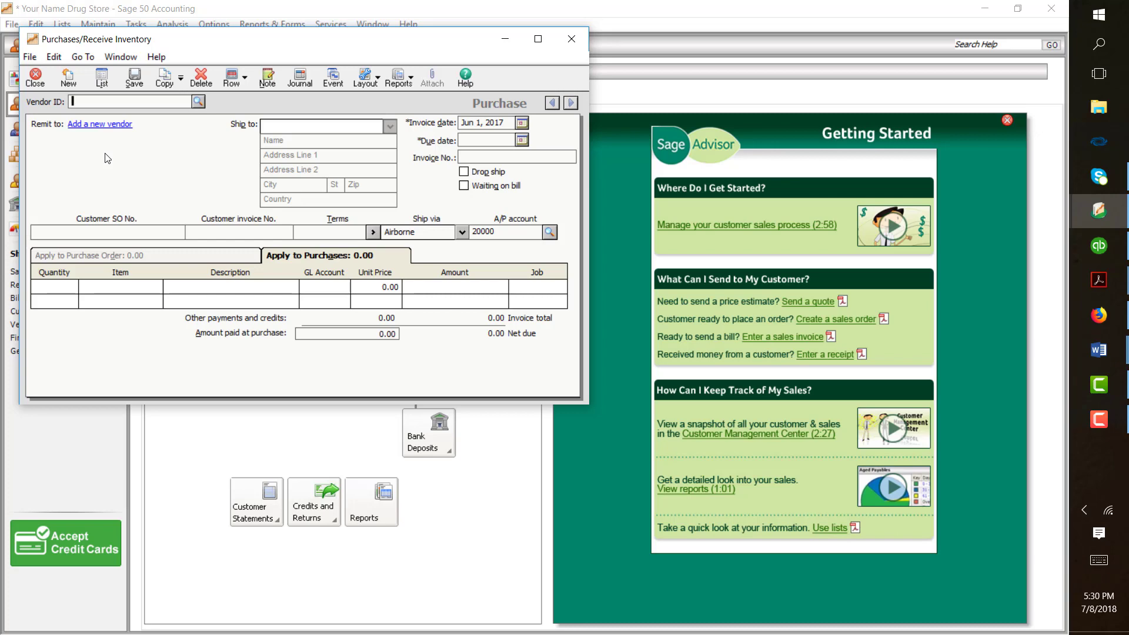
left_click(522, 123)
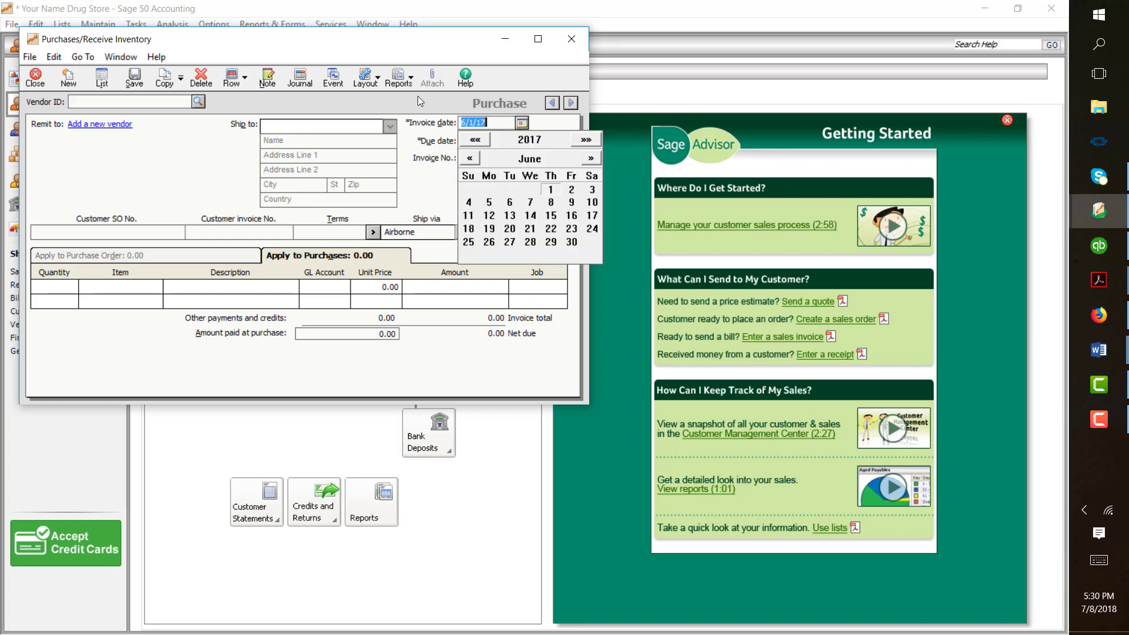
left_click(590, 158)
left_click(590, 159)
left_click(591, 158)
left_click(590, 158)
left_click(590, 158)
left_click(590, 158)
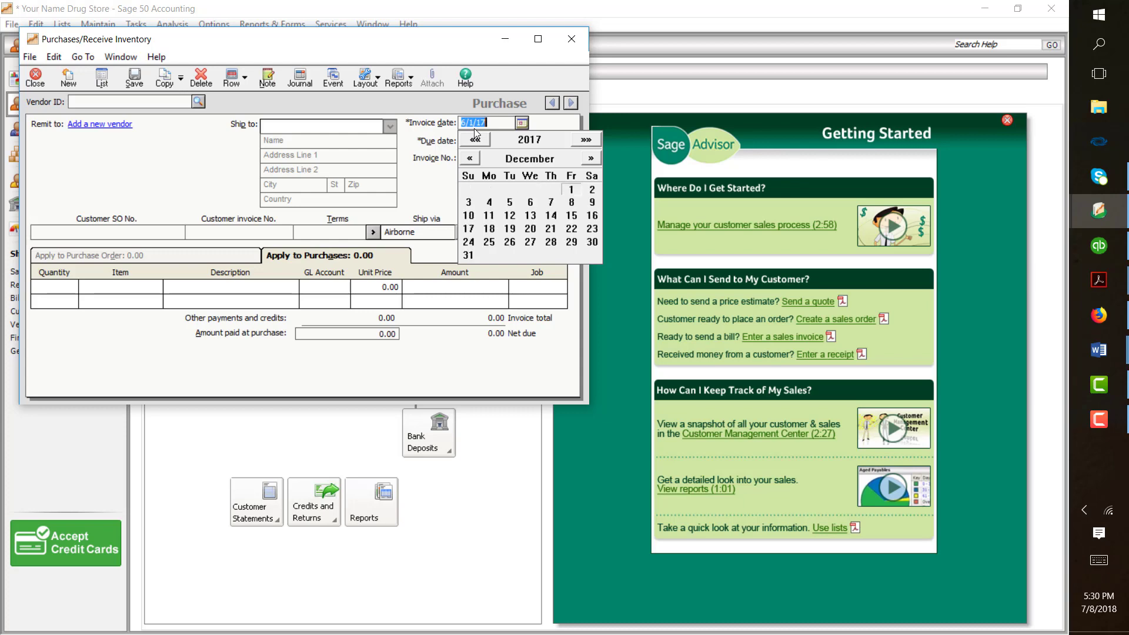
left_click(571, 189)
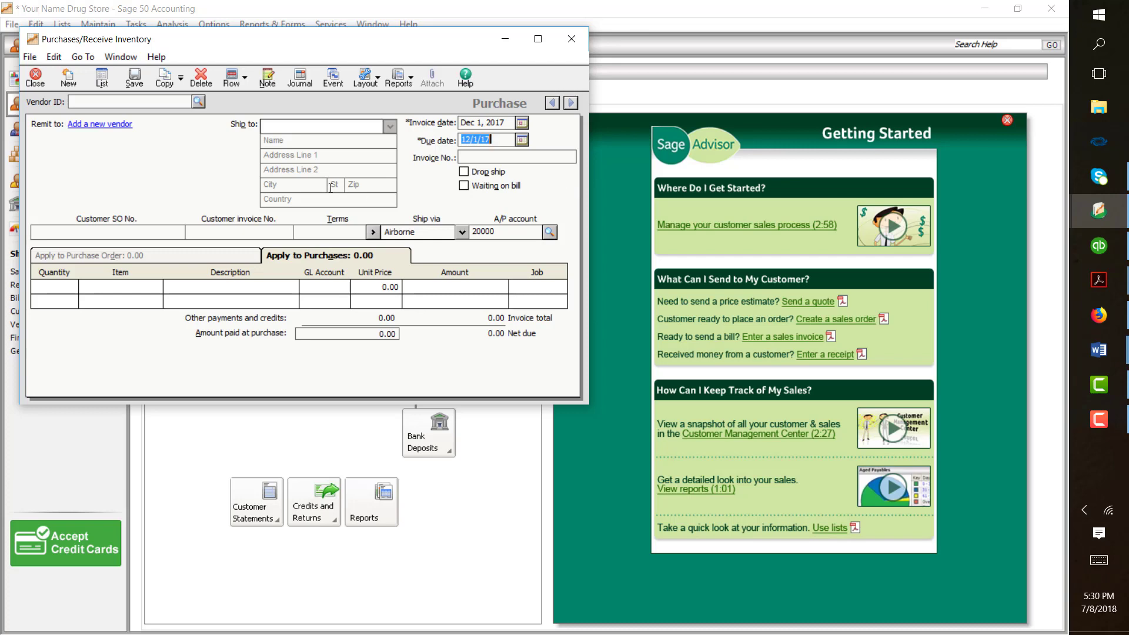
- Select vendor LVMS and enter a quantity of 1,000 on the first line
left_click(199, 101)
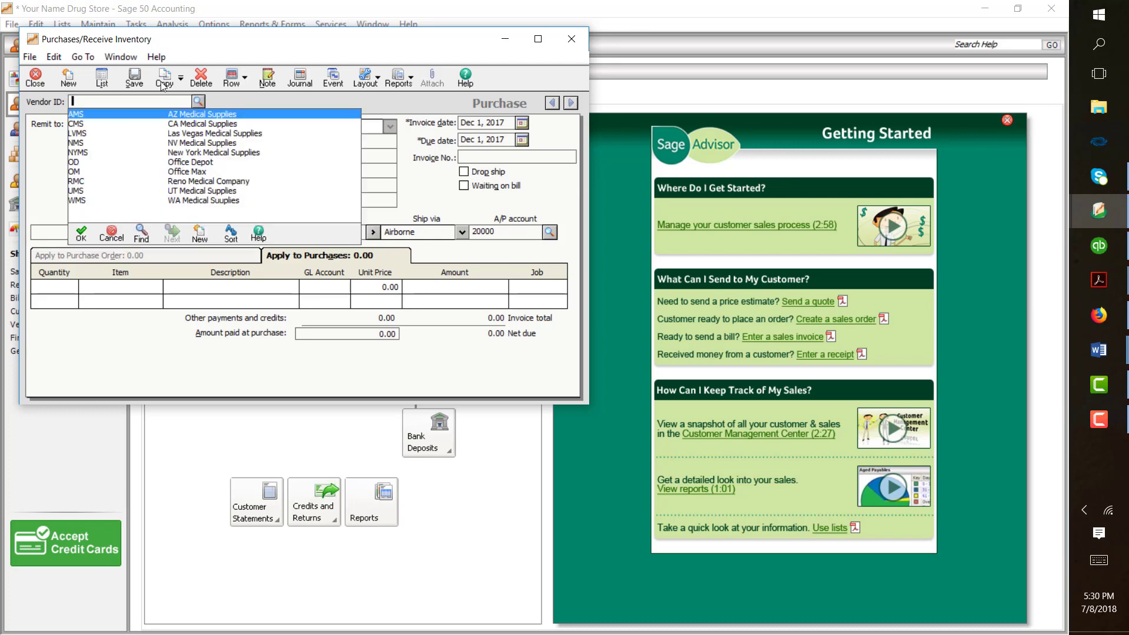
double_click(213, 134)
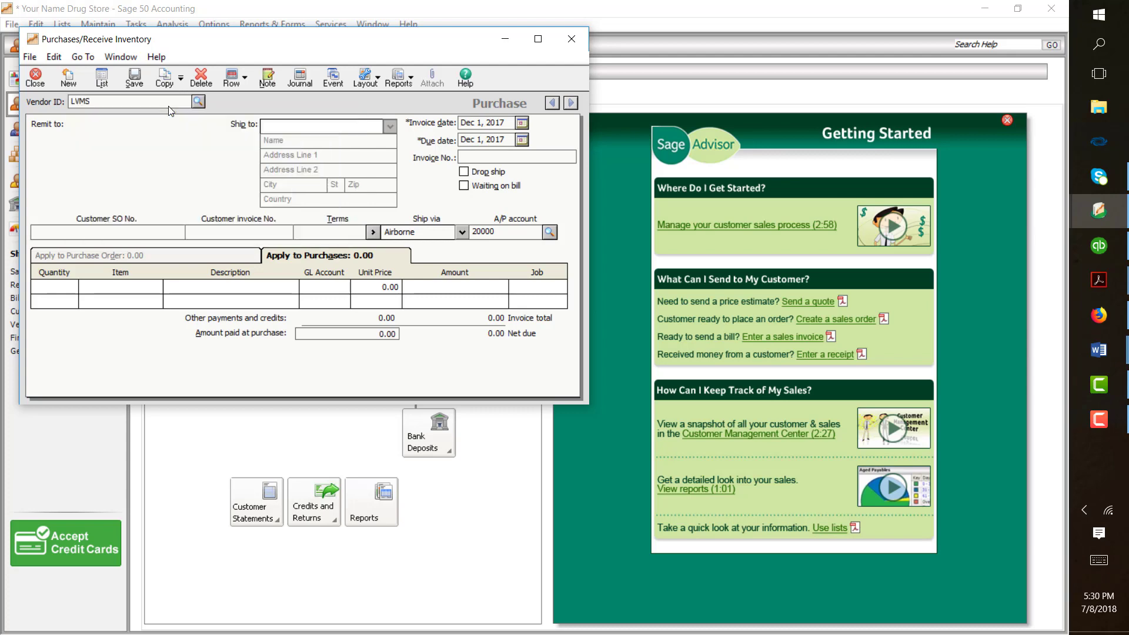
left_click(69, 290)
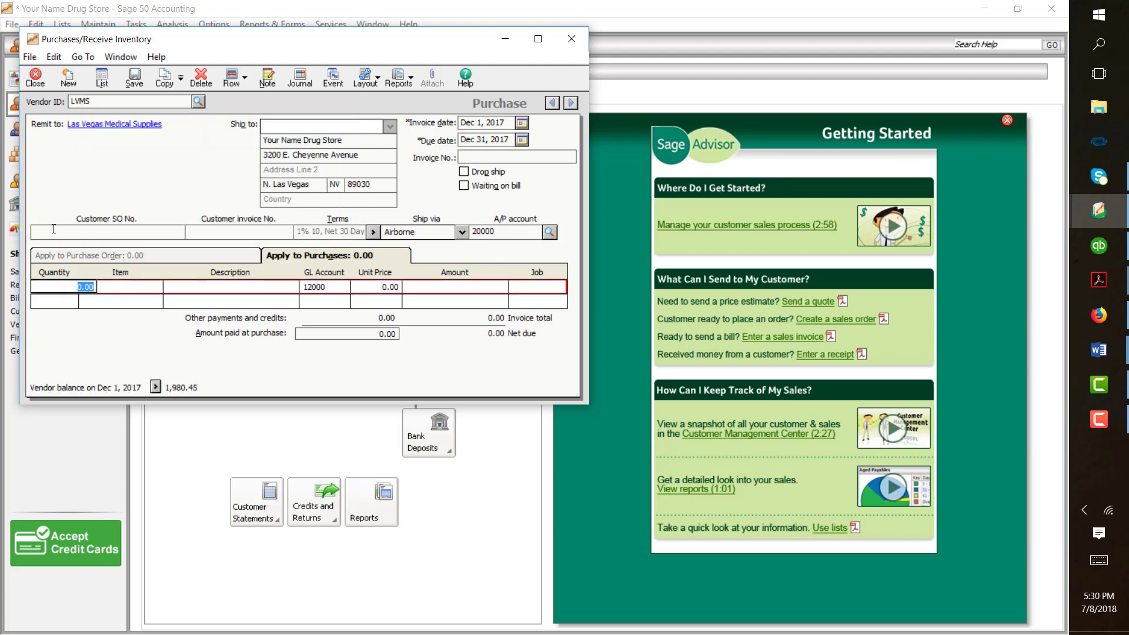
type("1,")
type("000")
key("Tab")
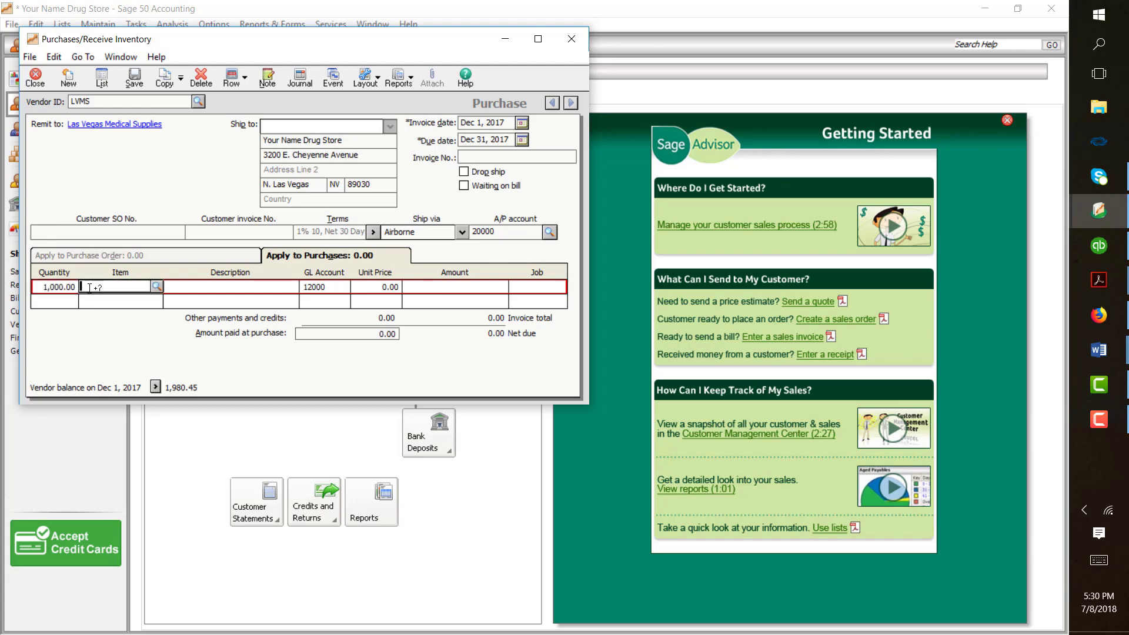
- Set the line item to 123454 Pain Medication at a unit price of 2.00
left_click(157, 286)
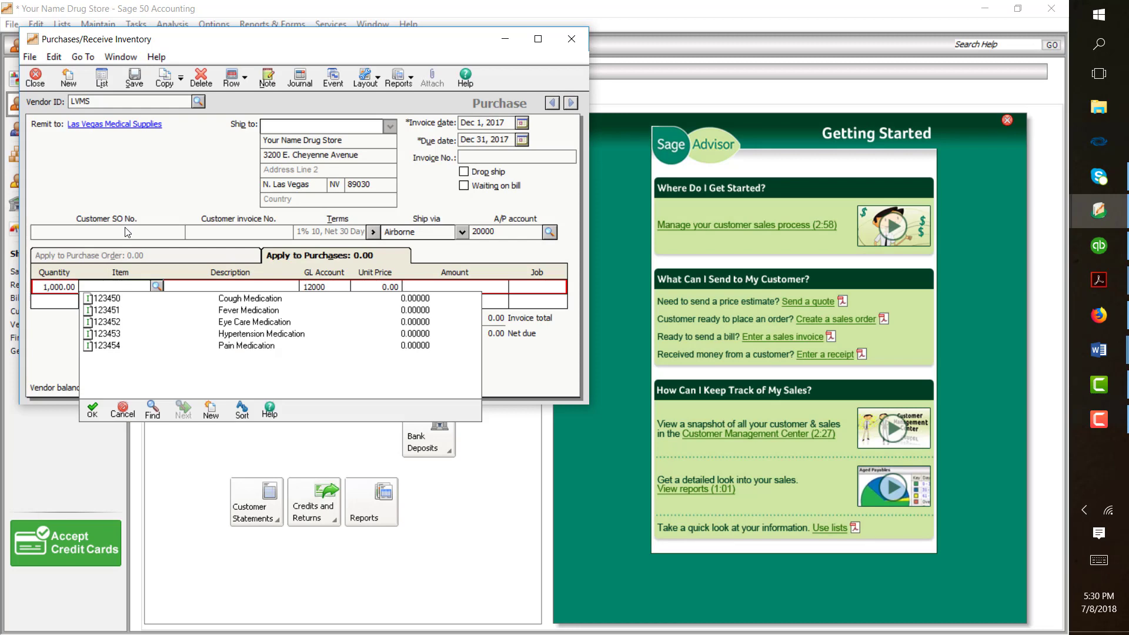
left_click(223, 346)
left_click(176, 282)
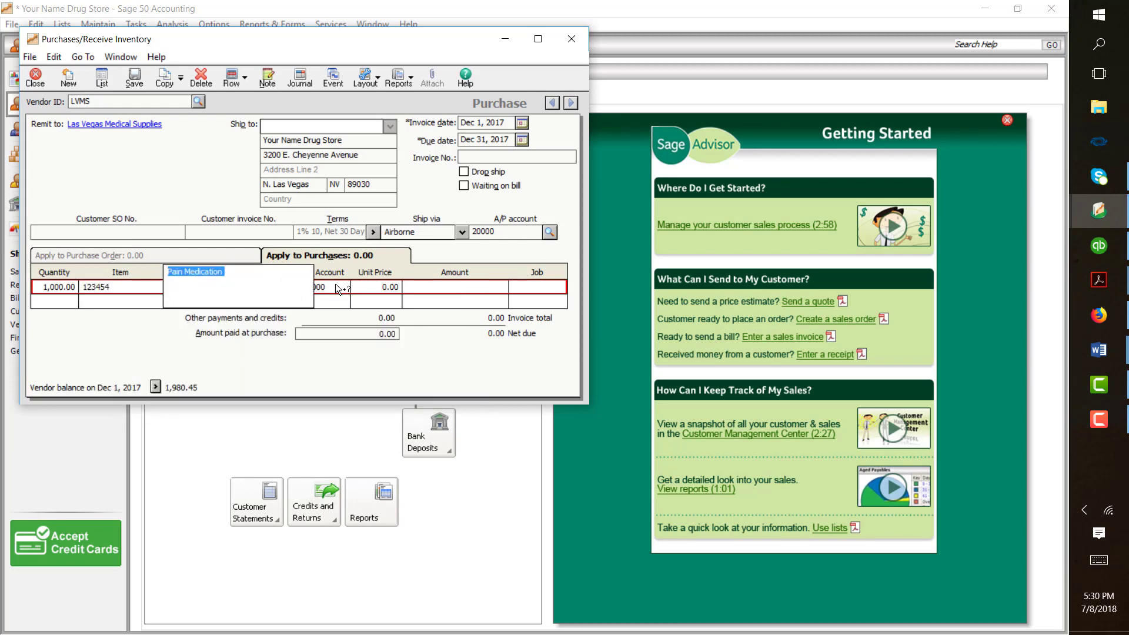
left_click(368, 293)
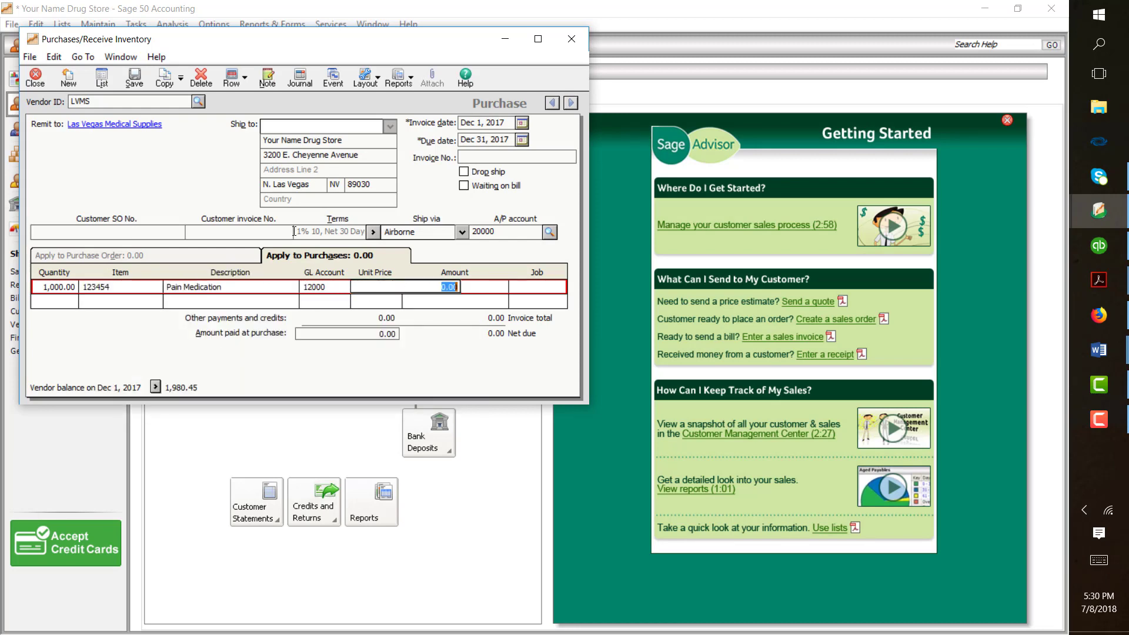
type("2.")
key("Tab")
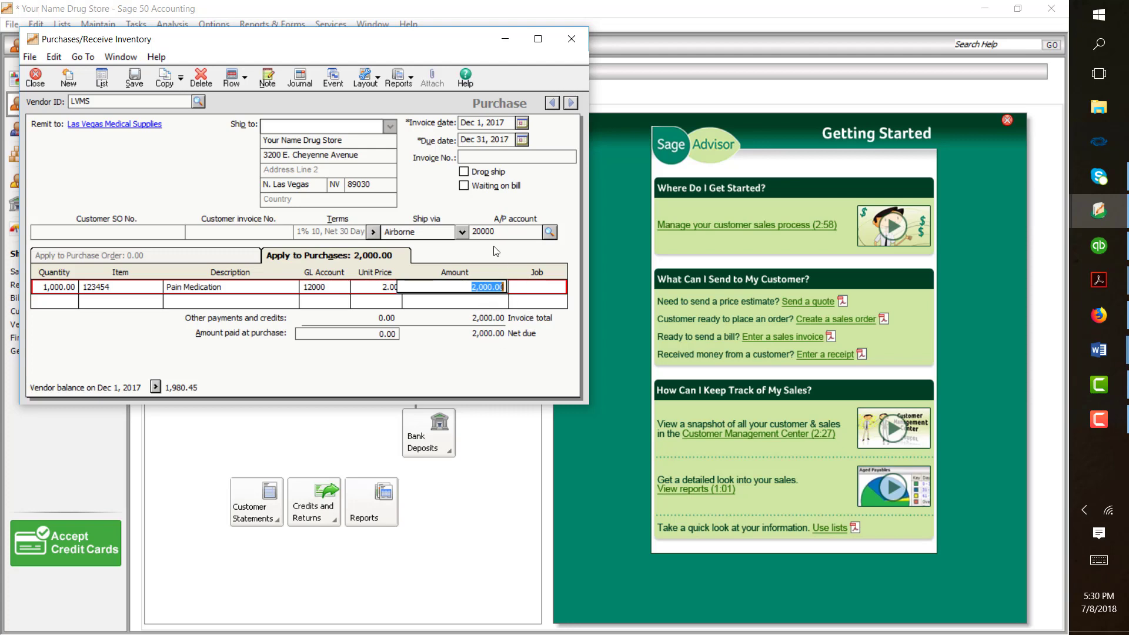
- Enter invoice number 20041 on the LVMS purchase
key("alt+c")
type("200")
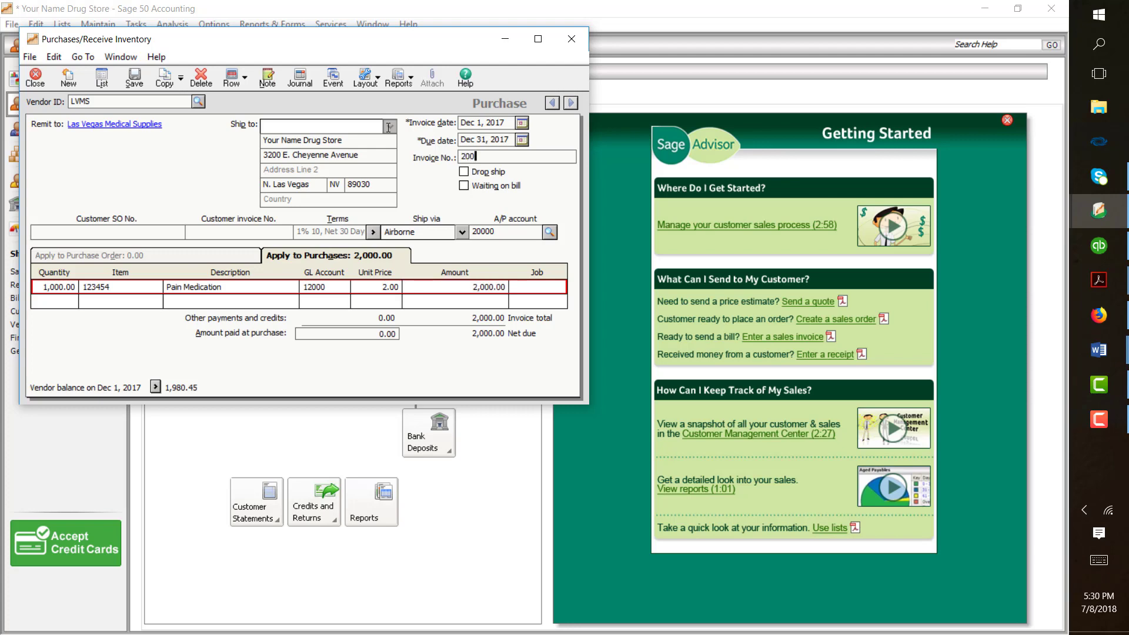
type("41")
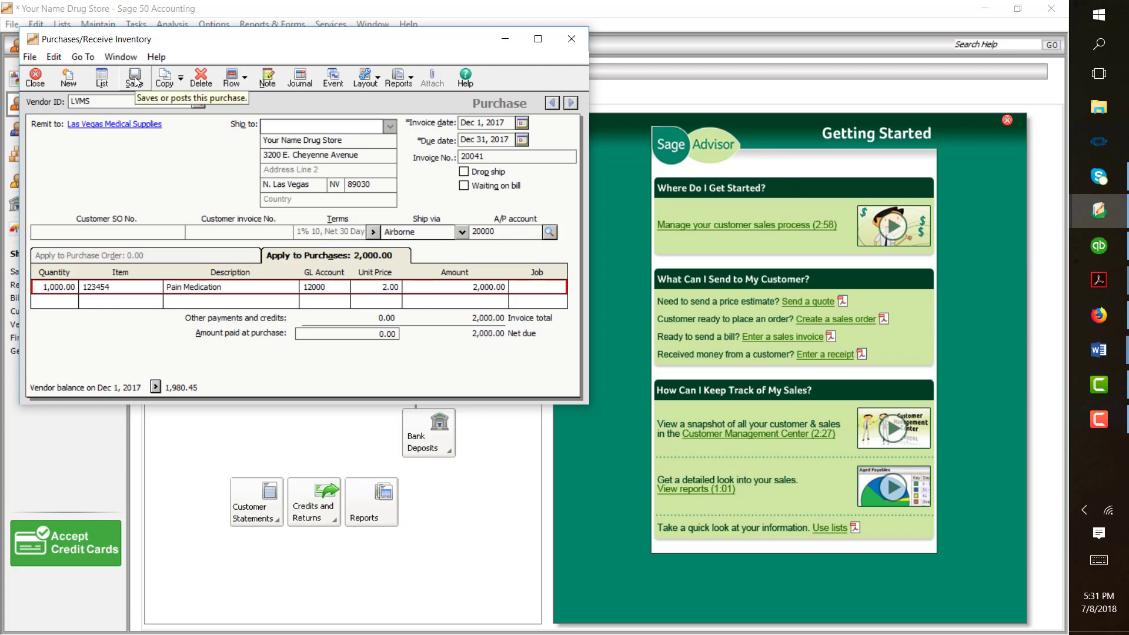
left_click(1086, 412)
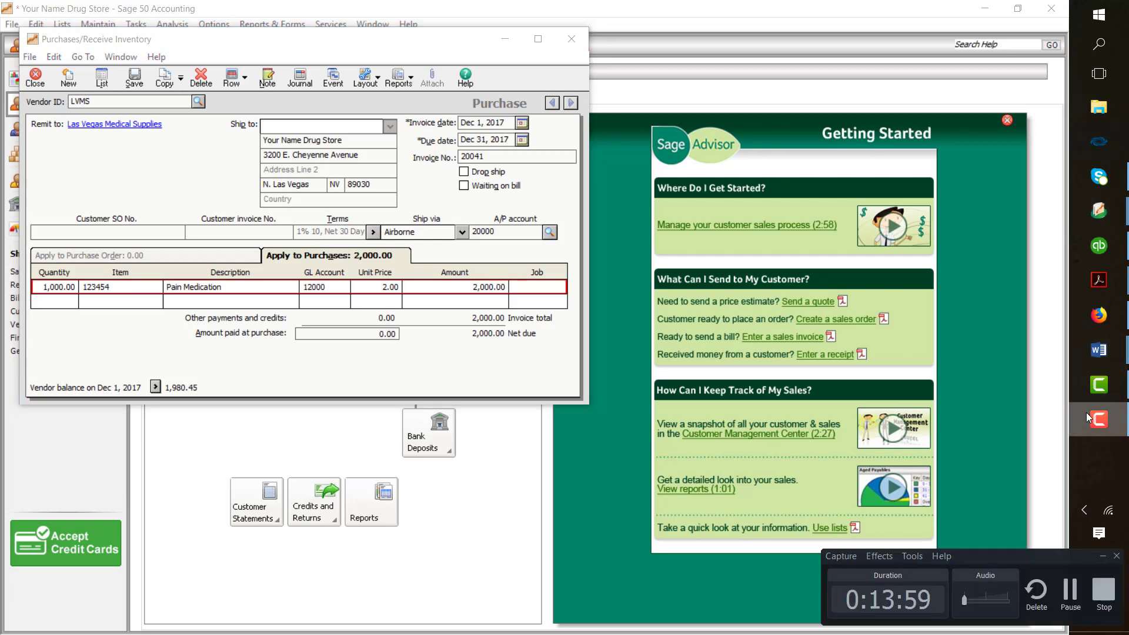